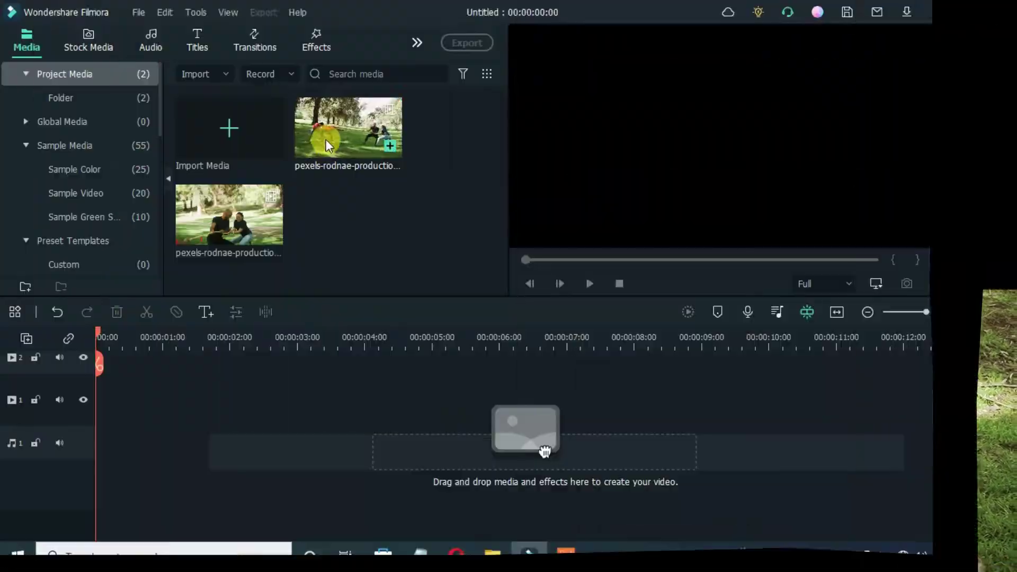
- Trim the first park clip so it ends at 00:00:05:00
{"action": "left_click_drag", "start_coordinate": [99, 333], "coordinate": [432, 336]}
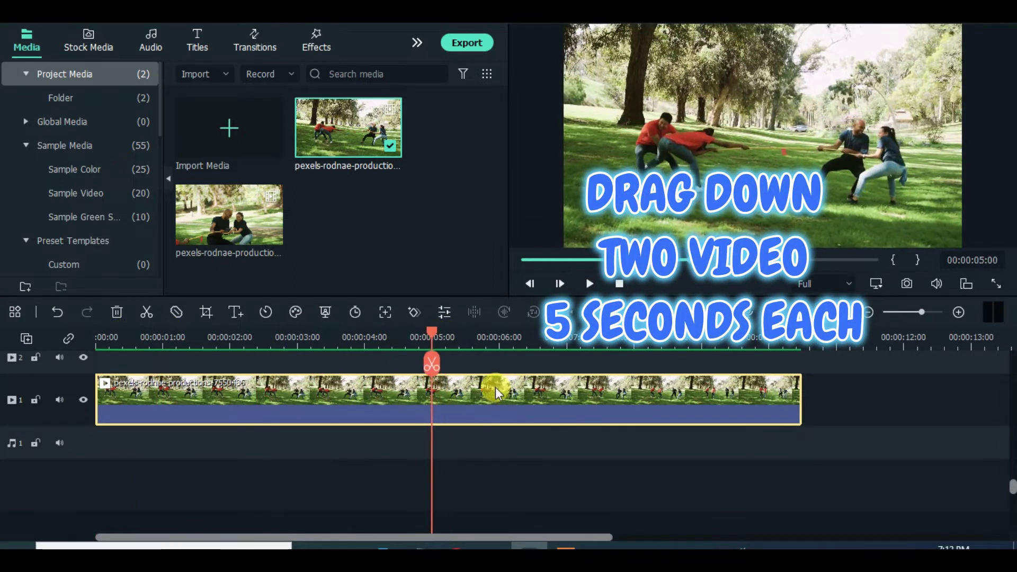
{"action": "left_click", "coordinate": [147, 313]}
{"action": "left_click", "coordinate": [117, 312]}
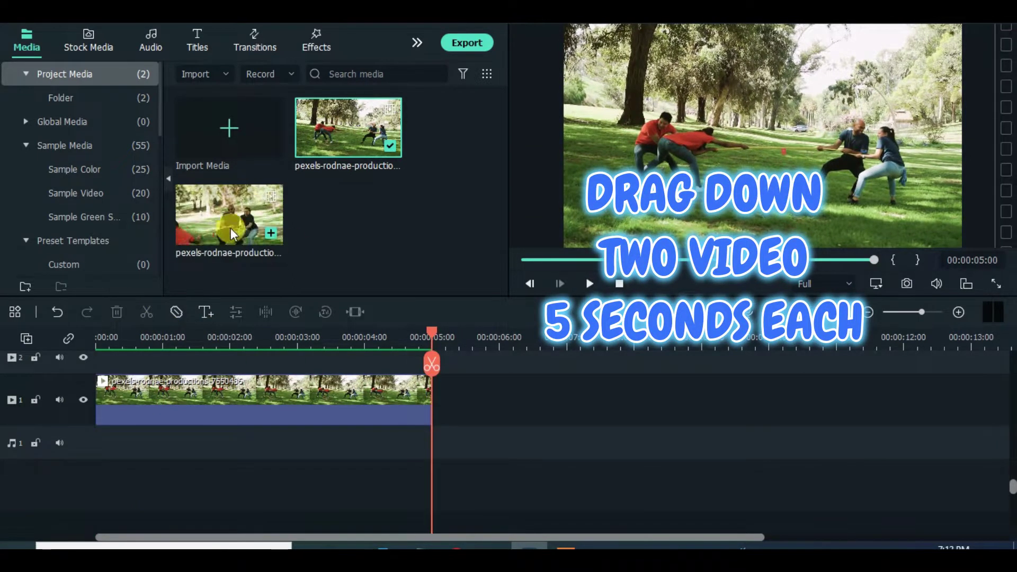
- Add the second park clip after it, trim it at 00:00:10:00, and play from the start
{"action": "left_click_drag", "start_coordinate": [232, 233], "coordinate": [445, 395]}
{"action": "left_click_drag", "start_coordinate": [431, 336], "coordinate": [772, 337]}
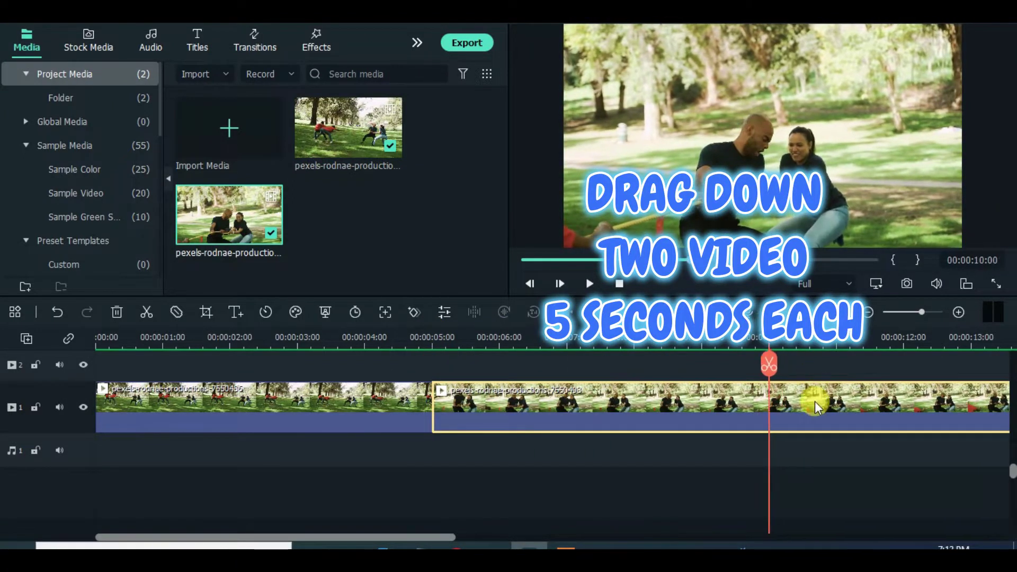
{"action": "left_click", "coordinate": [146, 311]}
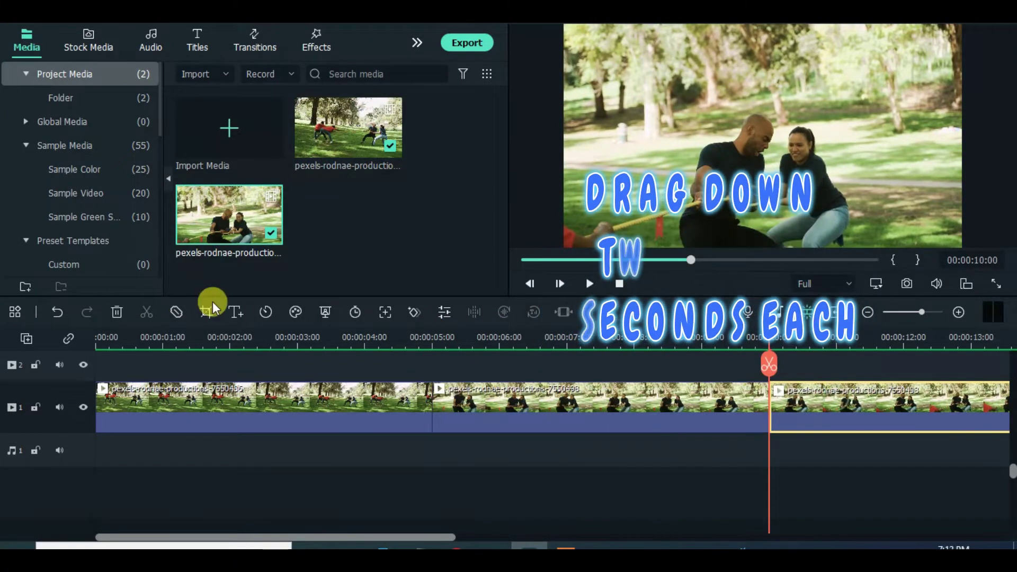
{"action": "left_click", "coordinate": [118, 313]}
{"action": "left_click", "coordinate": [526, 260]}
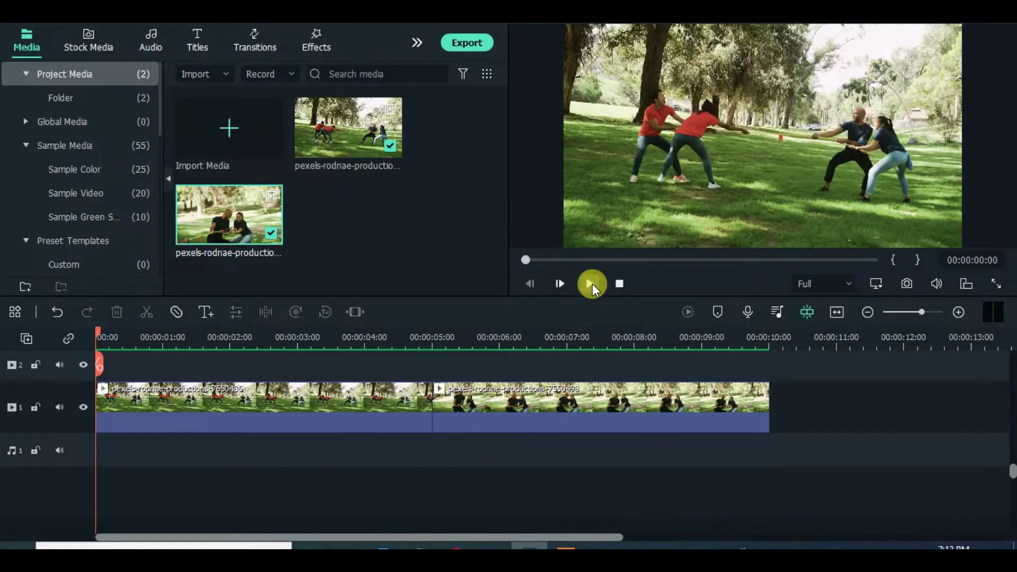
{"action": "left_click", "coordinate": [590, 284]}
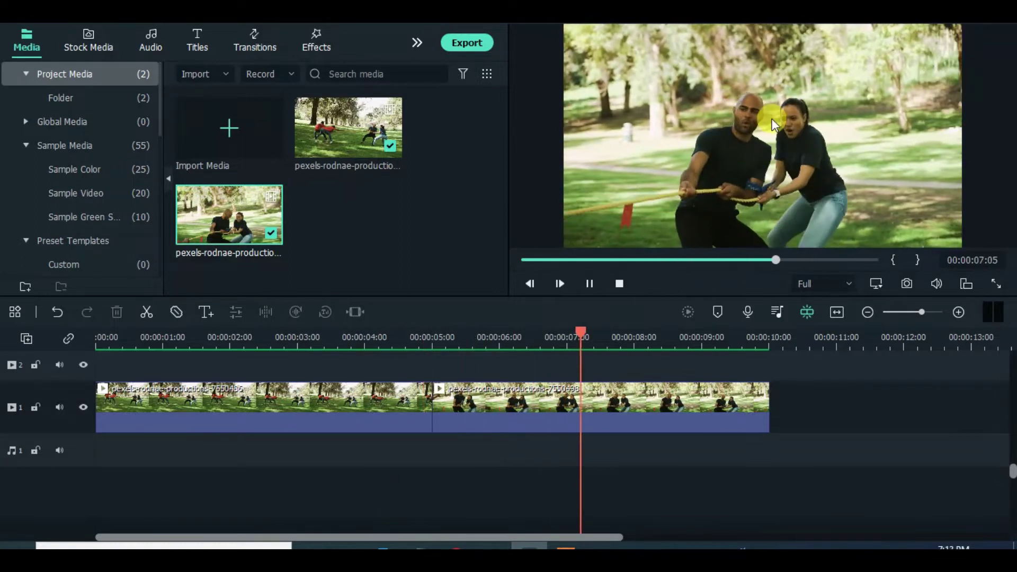
- Insert Blink Eyes between the two tug-of-war clips, then render and play a preview
{"action": "left_click", "coordinate": [590, 282]}
{"action": "left_click", "coordinate": [248, 43]}
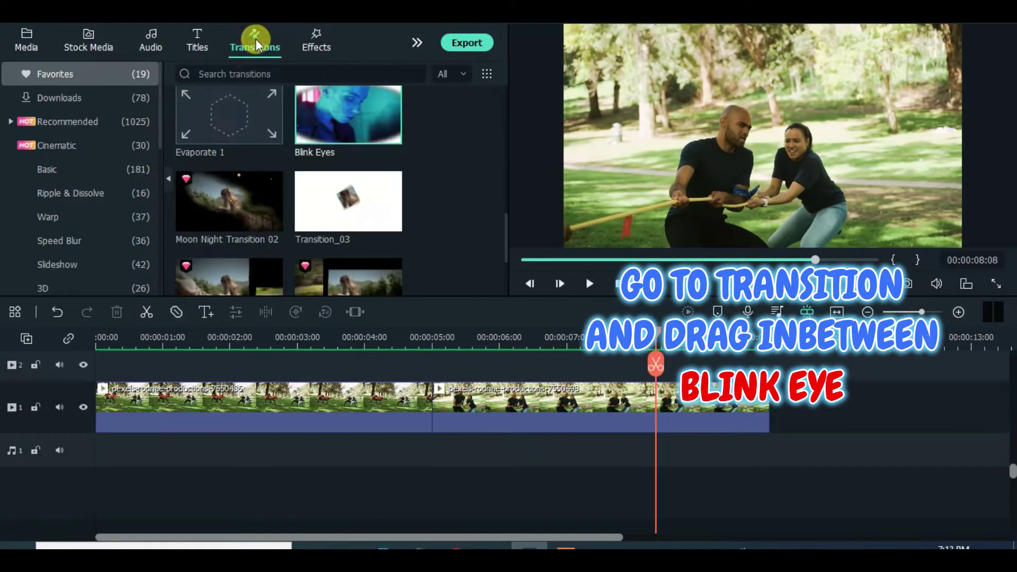
{"action": "left_click_drag", "start_coordinate": [328, 112], "coordinate": [511, 375]}
{"action": "left_click", "coordinate": [525, 260]}
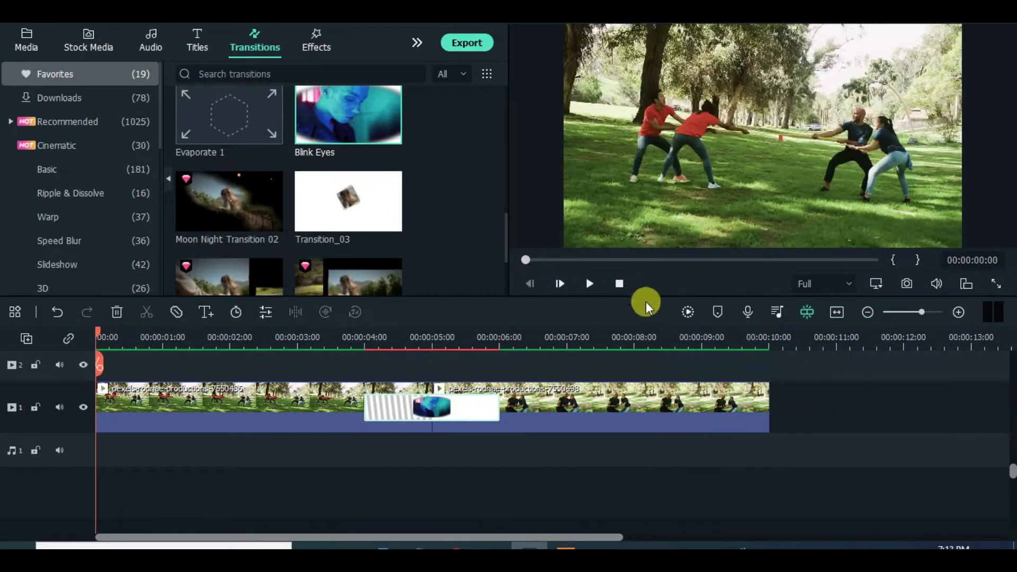
{"action": "left_click", "coordinate": [689, 311]}
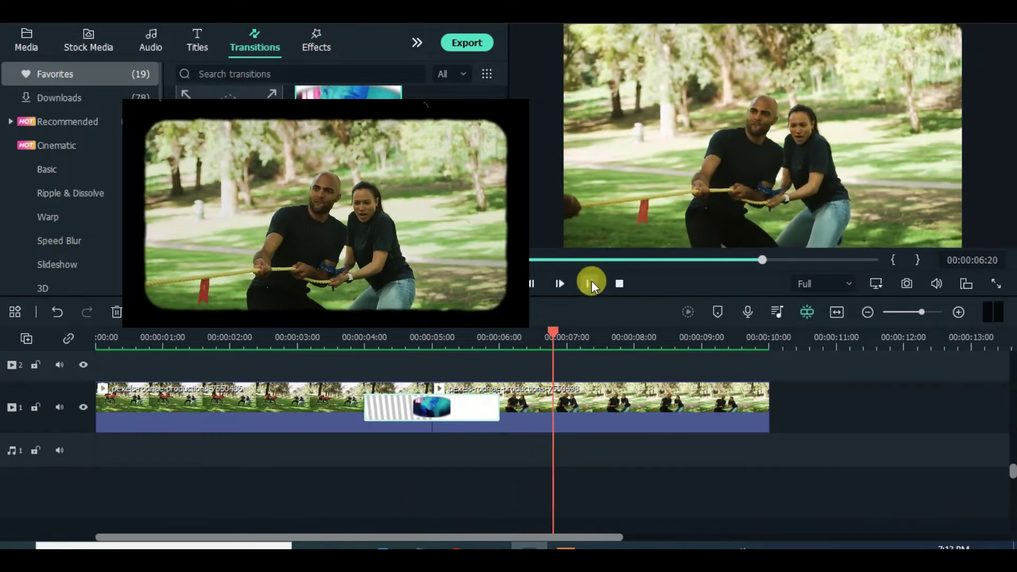
{"action": "left_click", "coordinate": [588, 283]}
- Lay a Black sample colour clip on track 2 from 00:00:04:00, cut at 00:00:06:00
{"action": "left_click_drag", "start_coordinate": [577, 334], "coordinate": [358, 351]}
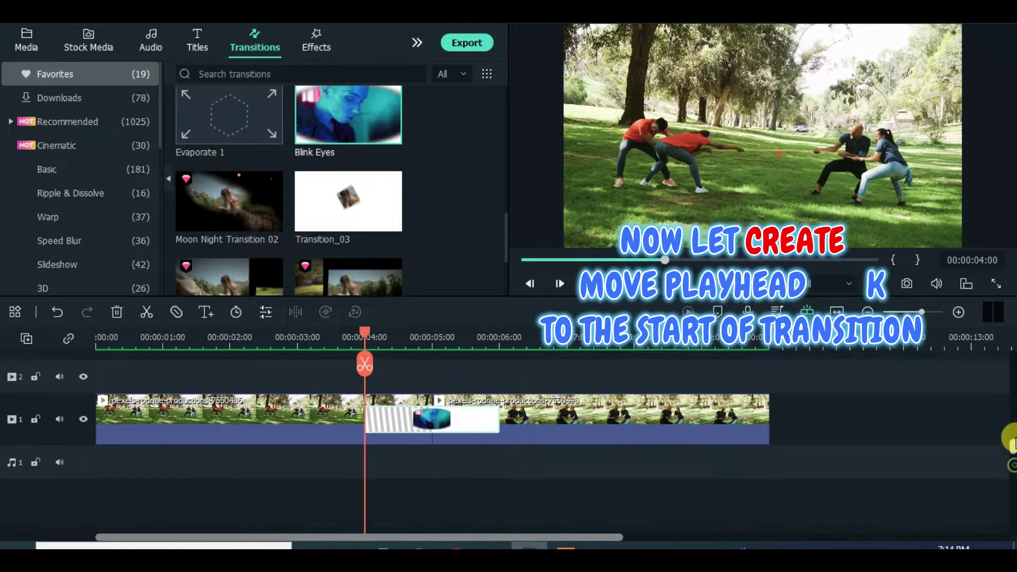
{"action": "scroll", "coordinate": [1009, 455], "scroll_direction": "up", "scroll_amount": 2}
{"action": "left_click", "coordinate": [26, 43]}
{"action": "left_click", "coordinate": [101, 167]}
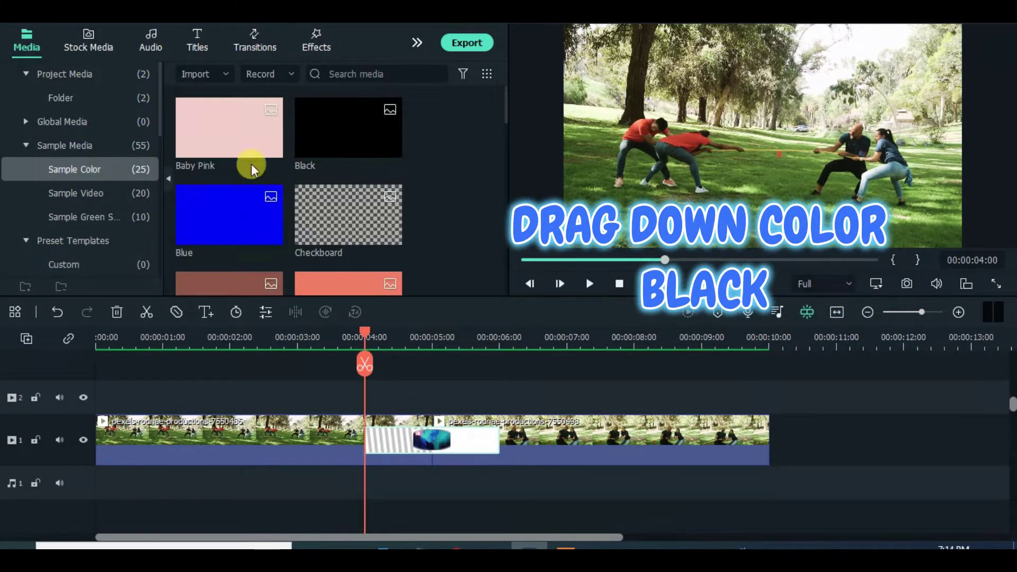
{"action": "left_click_drag", "start_coordinate": [307, 135], "coordinate": [437, 386]}
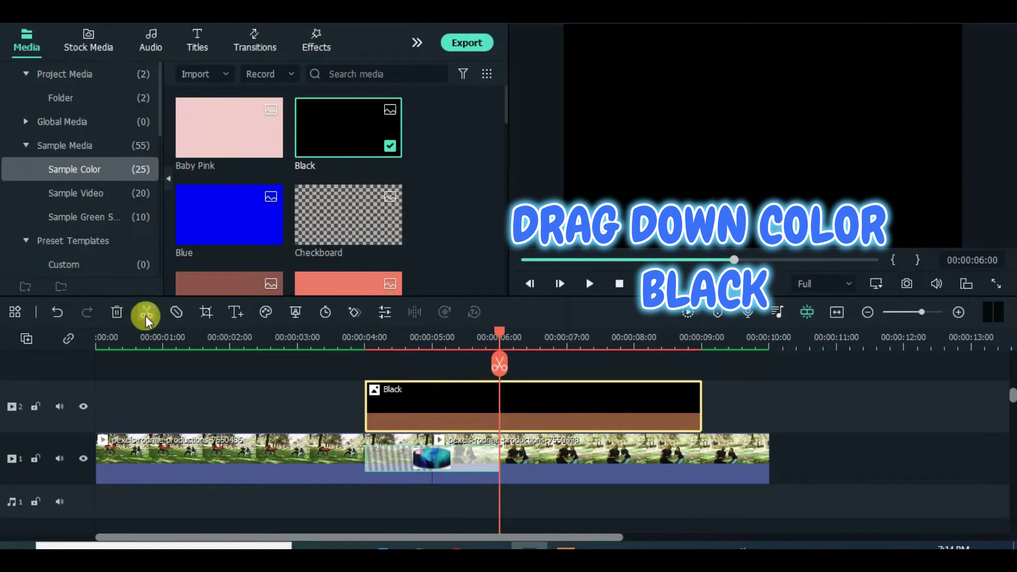
{"action": "left_click", "coordinate": [117, 312]}
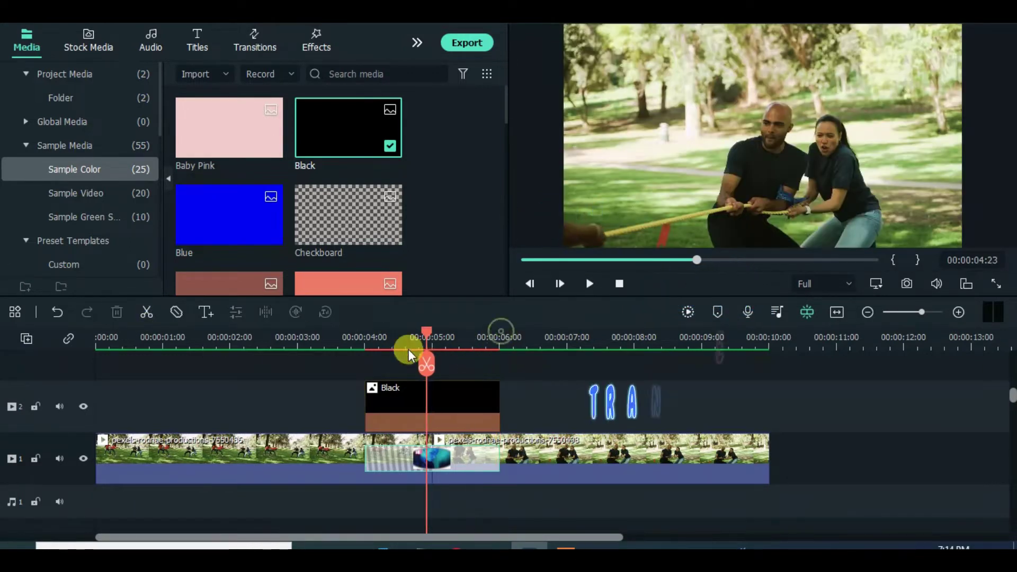
- Delete the Blink Eyes transition and select the Black clip on track 2
{"action": "left_click_drag", "start_coordinate": [409, 353], "coordinate": [365, 353]}
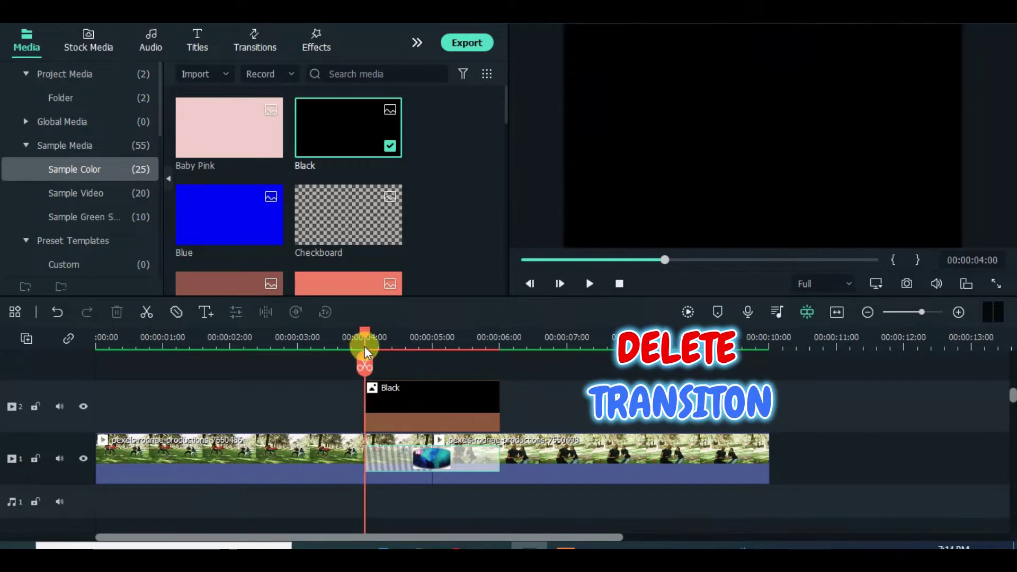
{"action": "left_click", "coordinate": [116, 312]}
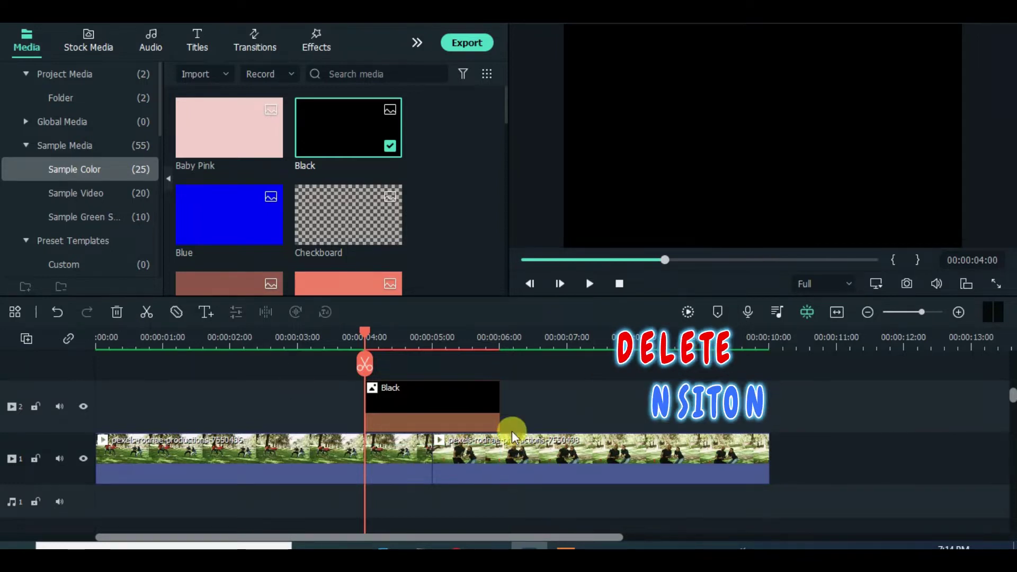
{"action": "left_click", "coordinate": [426, 386]}
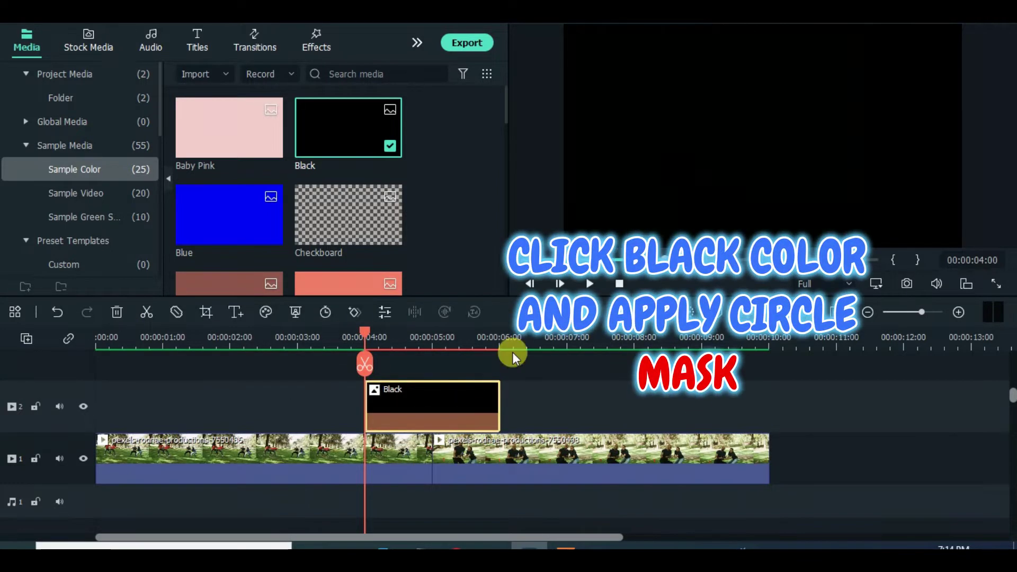
- Apply an inverted Circle mask to the Black clip
{"action": "double_click", "coordinate": [434, 396]}
{"action": "left_click", "coordinate": [58, 69]}
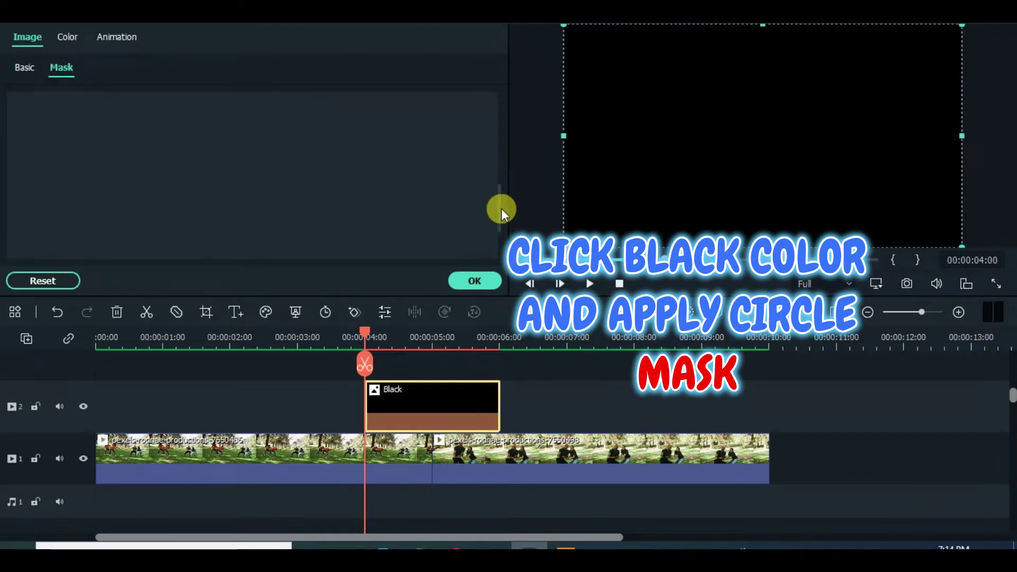
{"action": "left_click_drag", "start_coordinate": [501, 208], "coordinate": [502, 114]}
{"action": "left_click", "coordinate": [320, 145]}
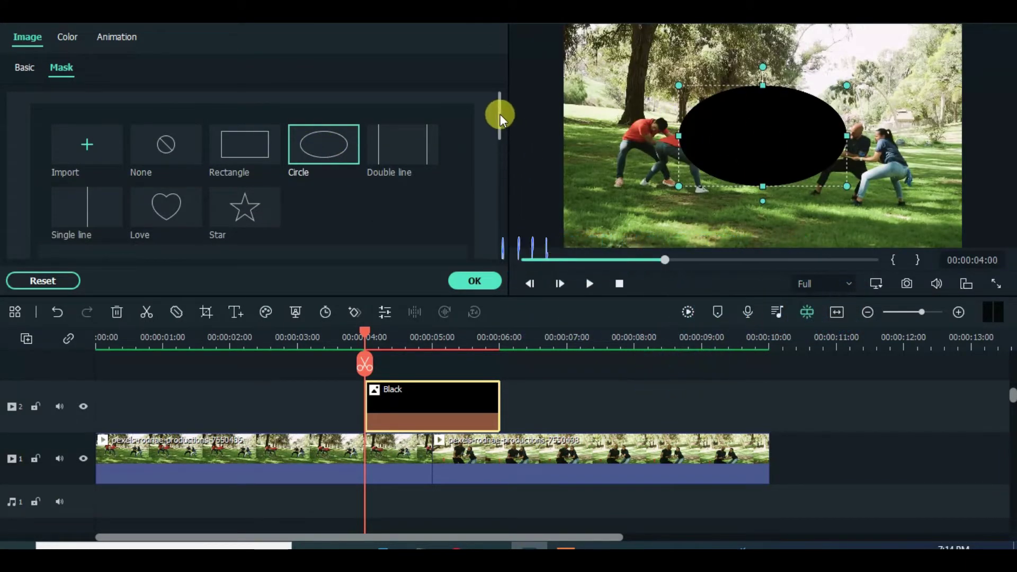
{"action": "left_click_drag", "start_coordinate": [499, 109], "coordinate": [291, 237]}
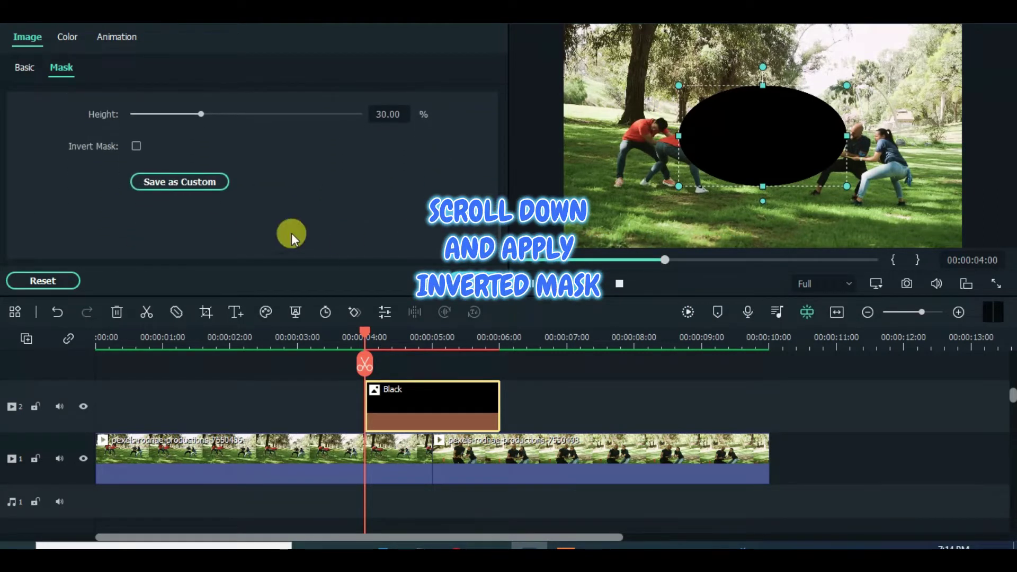
{"action": "left_click", "coordinate": [135, 146]}
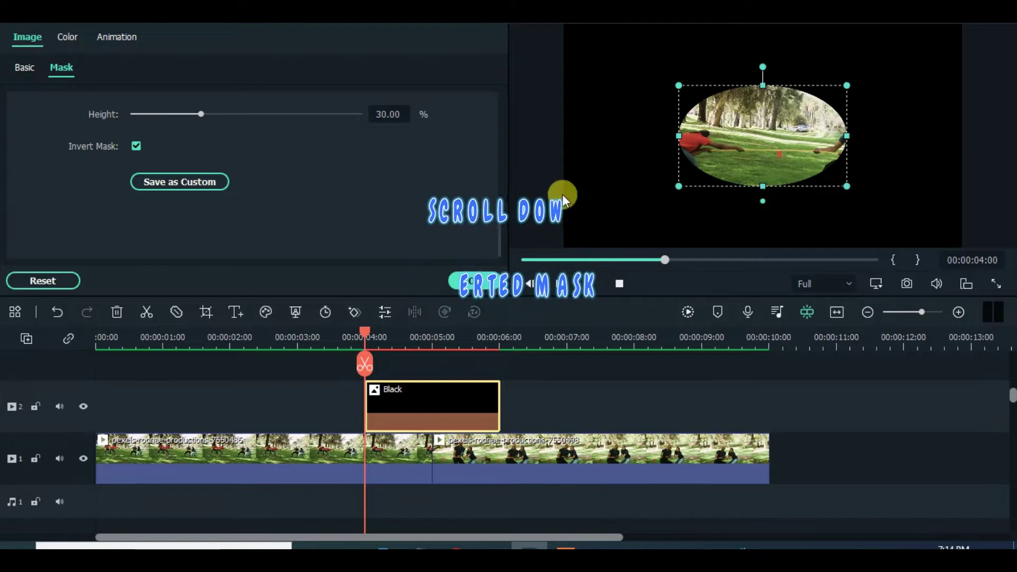
- Set the mask width and height to 100% and scale to 67.77% to hide the corners
{"action": "left_click_drag", "start_coordinate": [502, 228], "coordinate": [504, 195]}
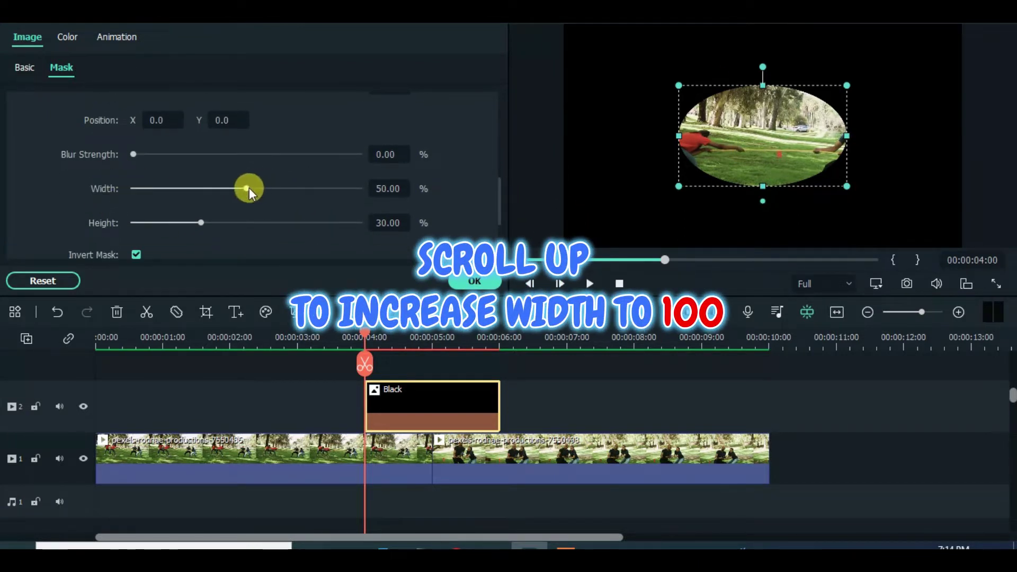
{"action": "left_click_drag", "start_coordinate": [249, 188], "coordinate": [376, 184]}
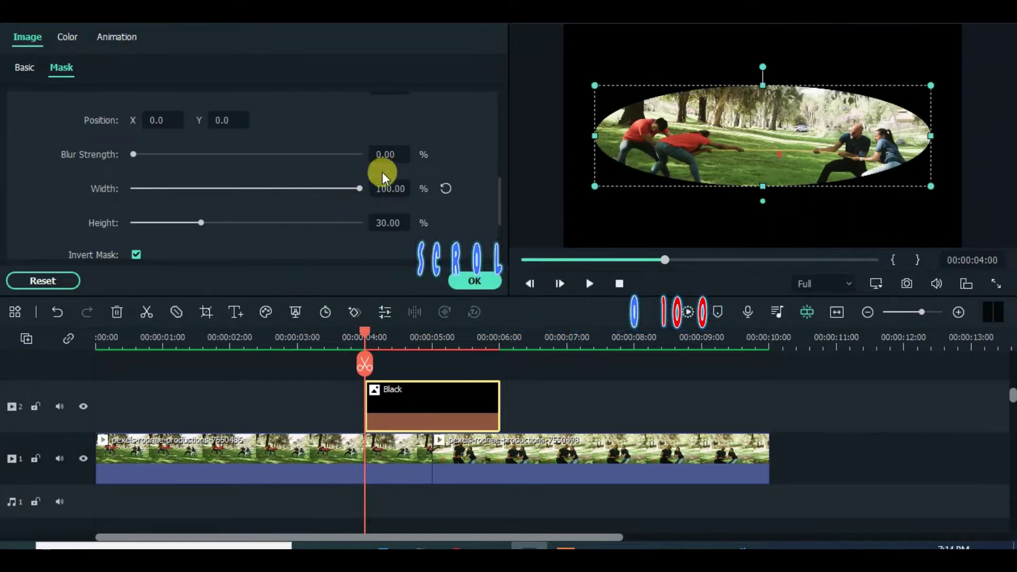
{"action": "left_click_drag", "start_coordinate": [499, 200], "coordinate": [500, 175]}
{"action": "left_click_drag", "start_coordinate": [188, 165], "coordinate": [200, 164]}
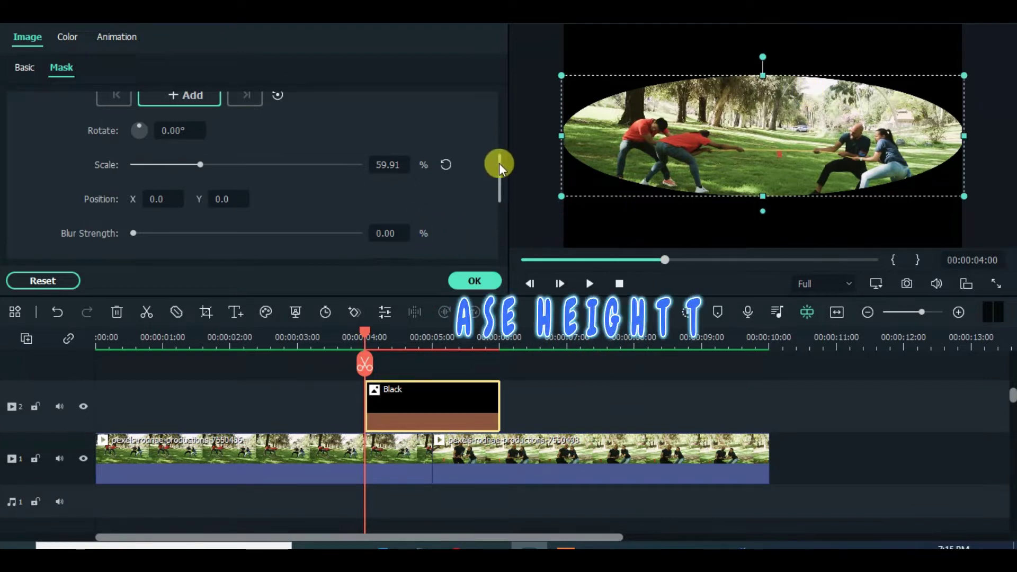
{"action": "left_click_drag", "start_coordinate": [499, 163], "coordinate": [497, 202]}
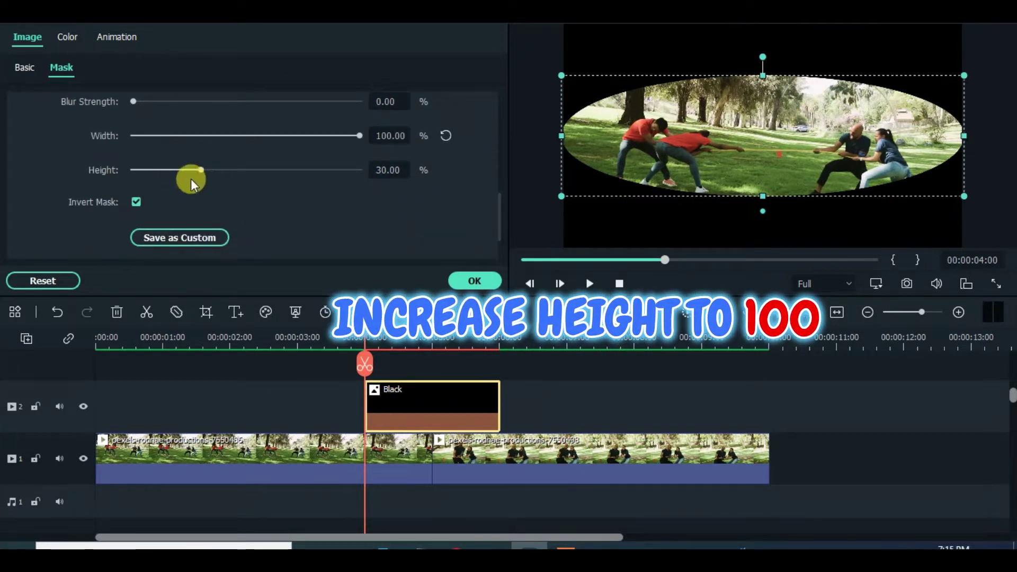
{"action": "left_click_drag", "start_coordinate": [199, 170], "coordinate": [353, 172]}
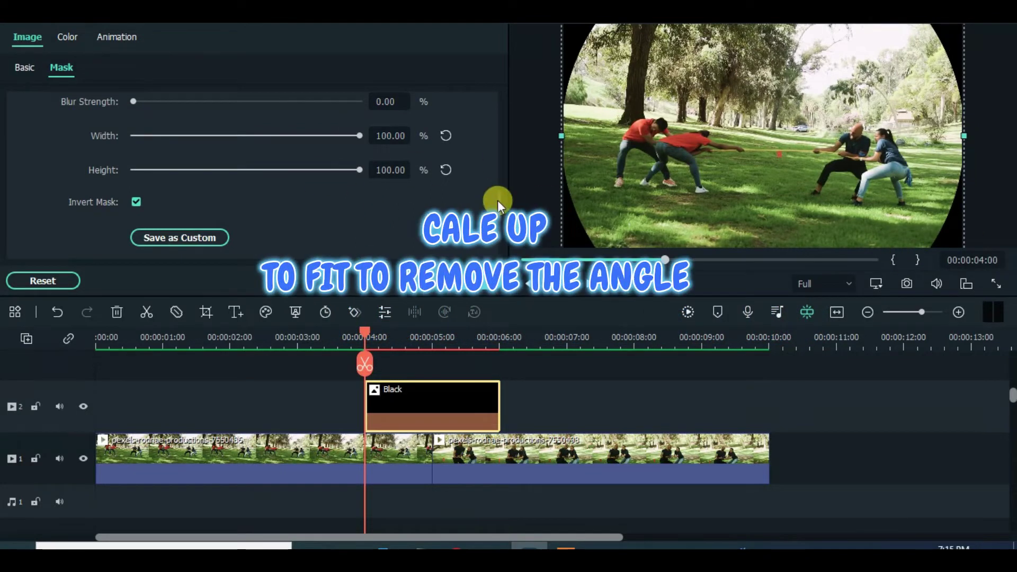
{"action": "left_click_drag", "start_coordinate": [497, 200], "coordinate": [498, 163]}
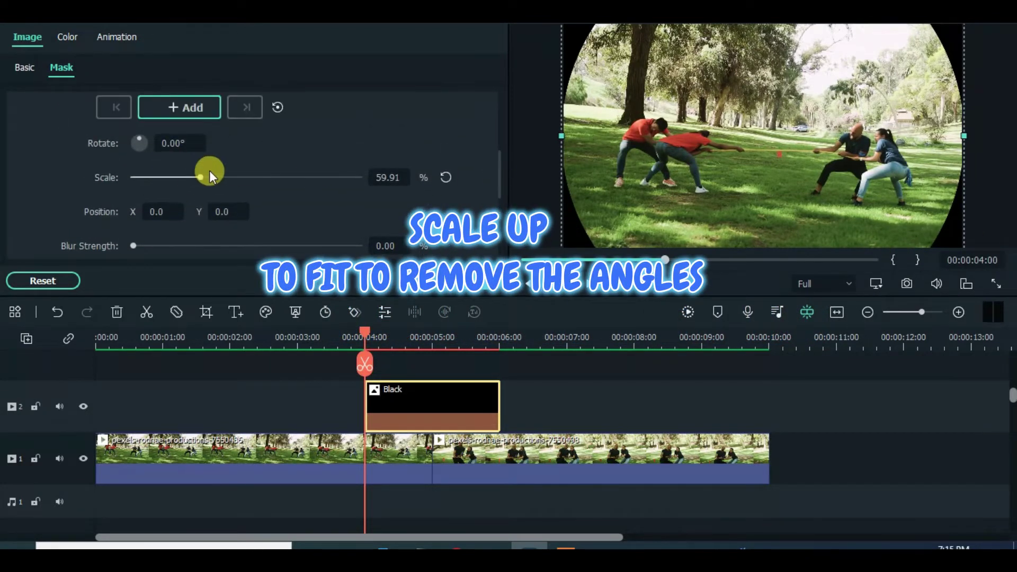
{"action": "left_click_drag", "start_coordinate": [211, 176], "coordinate": [213, 176]}
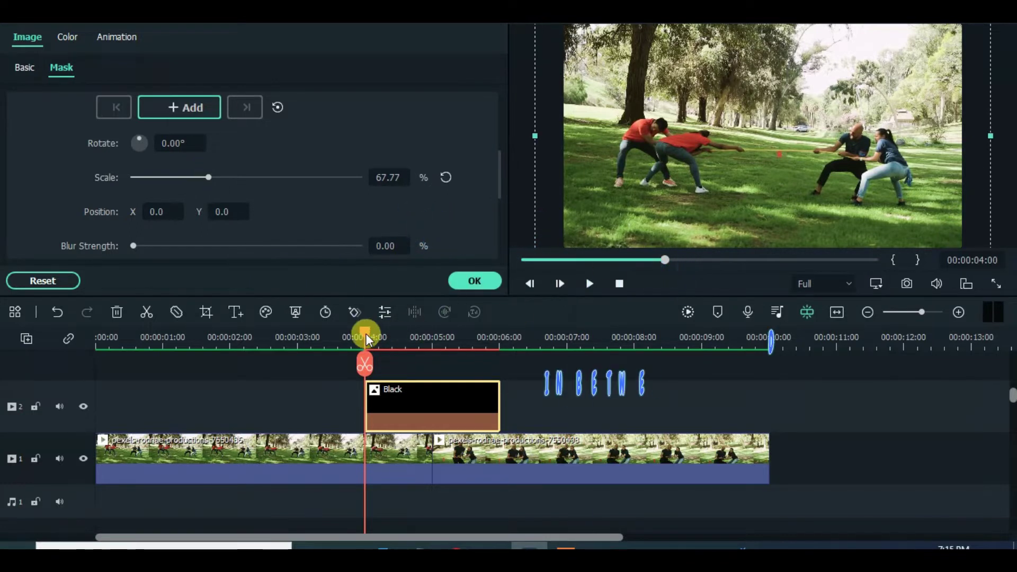
- Zoom the timeline in at the 5-second cut and park the playhead at 00:00:04:15
{"action": "left_click_drag", "start_coordinate": [370, 339], "coordinate": [435, 344]}
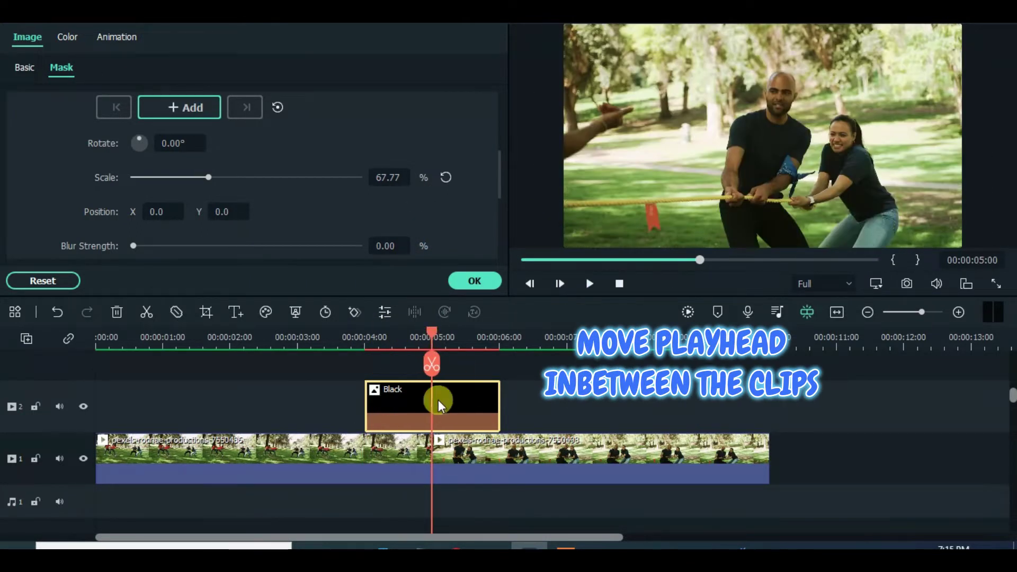
{"action": "scroll", "coordinate": [502, 347], "scroll_direction": "up", "scroll_amount": 2}
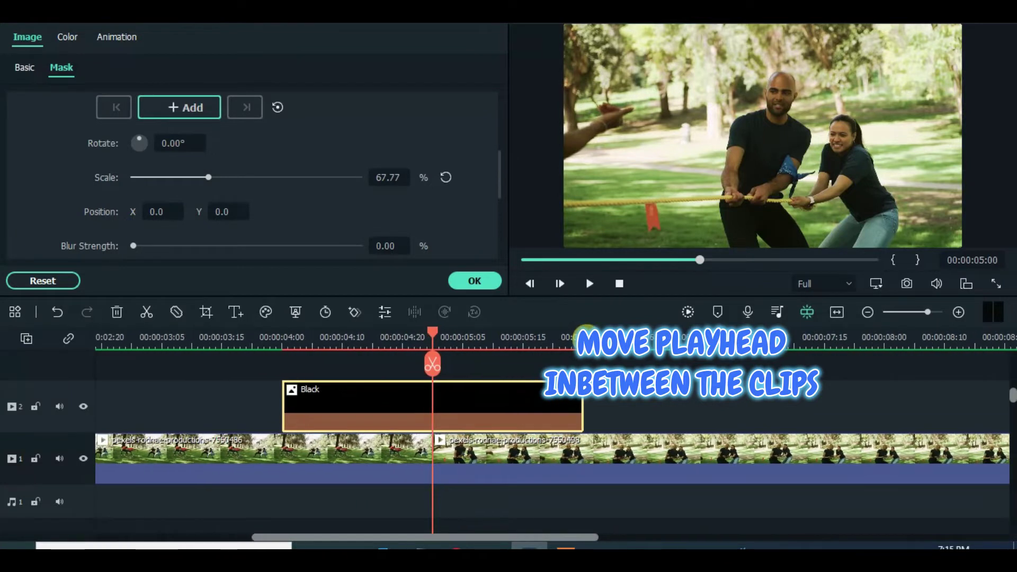
{"action": "scroll", "coordinate": [587, 332], "scroll_direction": "up", "scroll_amount": 1}
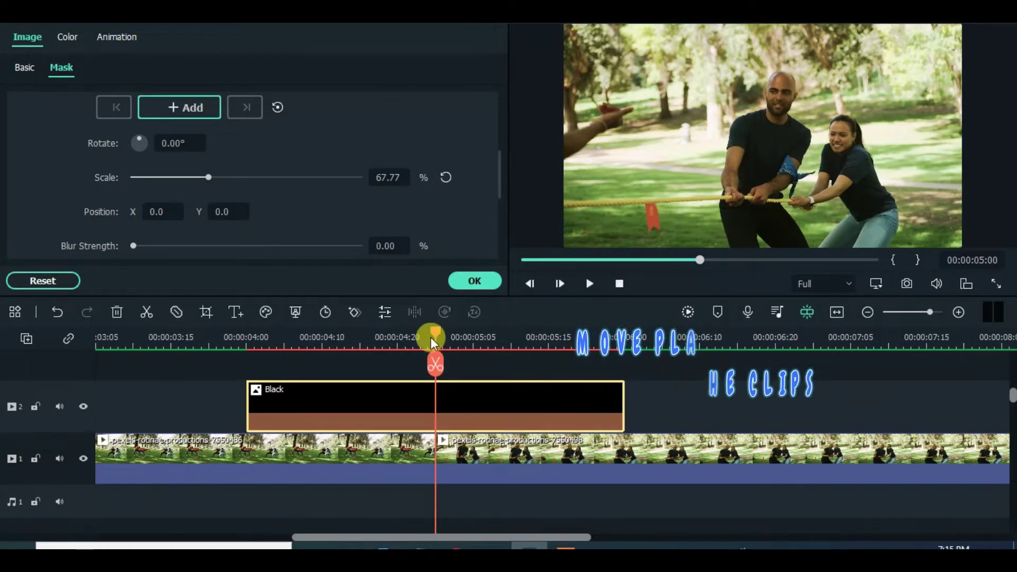
{"action": "left_click_drag", "start_coordinate": [436, 337], "coordinate": [361, 332]}
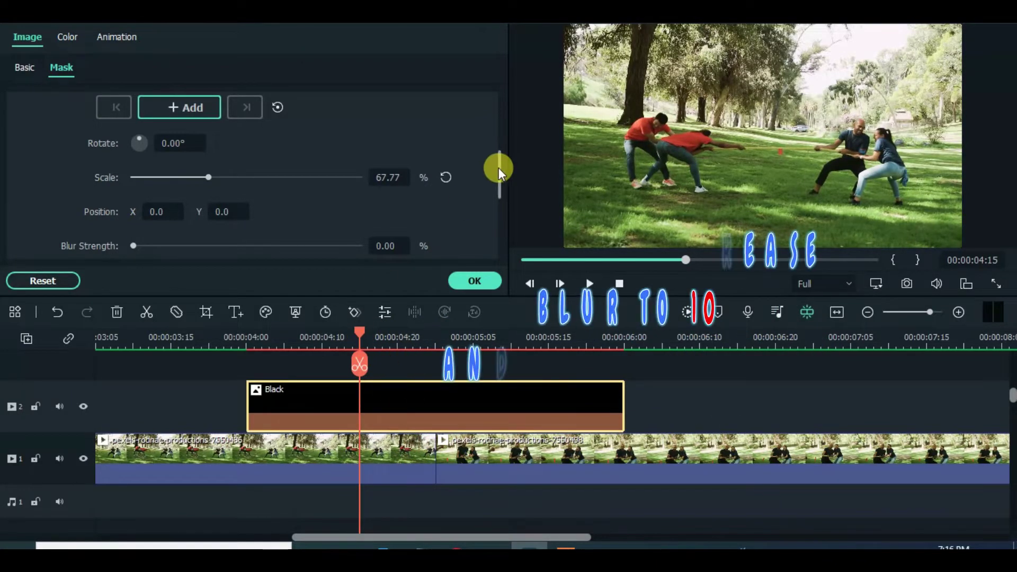
- Set the mask Blur Strength to 10 and add a mask keyframe at 4:15
{"action": "left_click_drag", "start_coordinate": [498, 167], "coordinate": [479, 185]}
{"action": "left_click", "coordinate": [388, 184]}
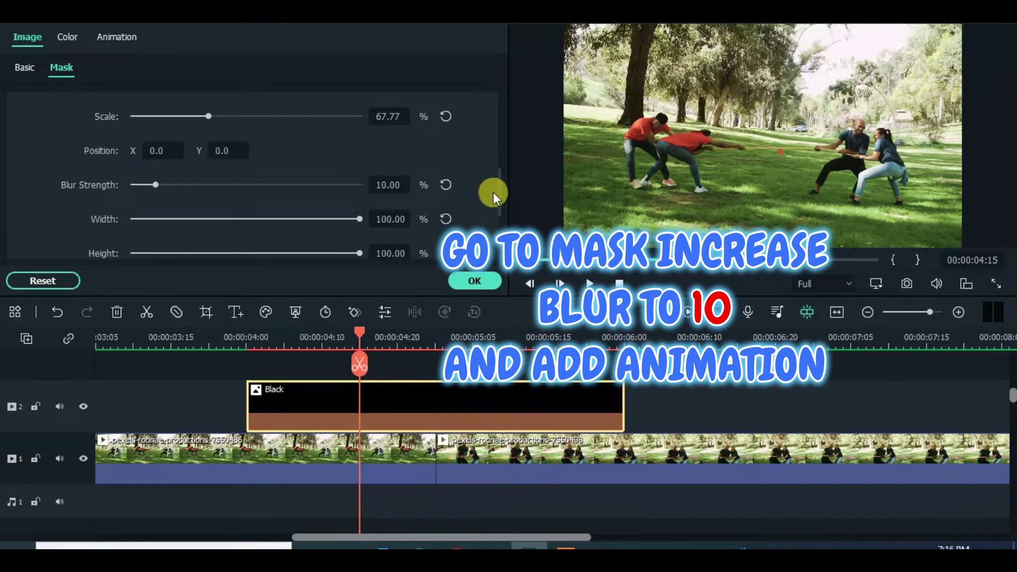
{"action": "left_click_drag", "start_coordinate": [500, 192], "coordinate": [500, 149]}
{"action": "left_click", "coordinate": [189, 195]}
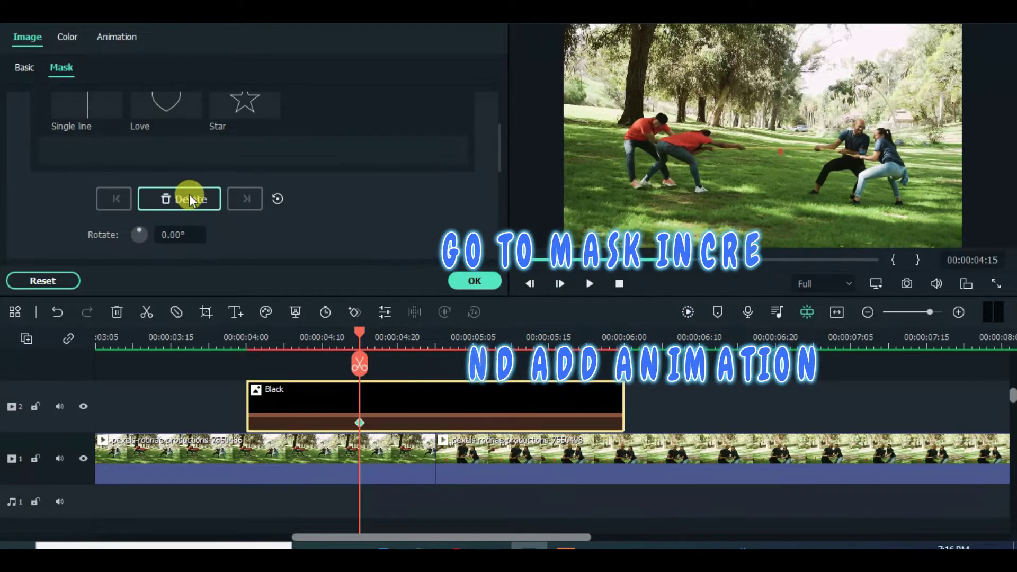
- Keyframe the mask height to 0 at 5:00 and back to 100 at 5:10
{"action": "left_click_drag", "start_coordinate": [362, 338], "coordinate": [435, 333]}
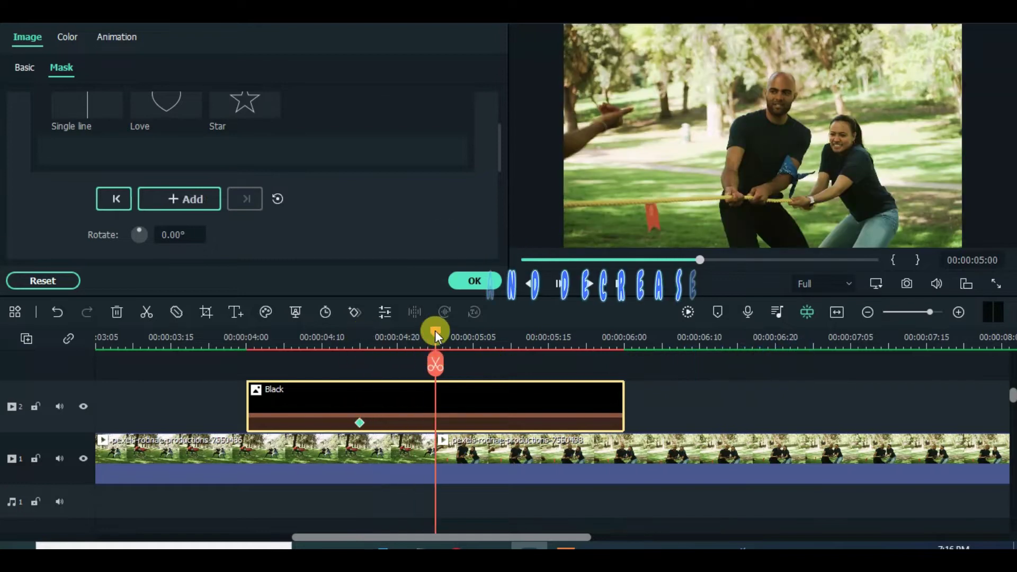
{"action": "left_click_drag", "start_coordinate": [498, 154], "coordinate": [503, 225]}
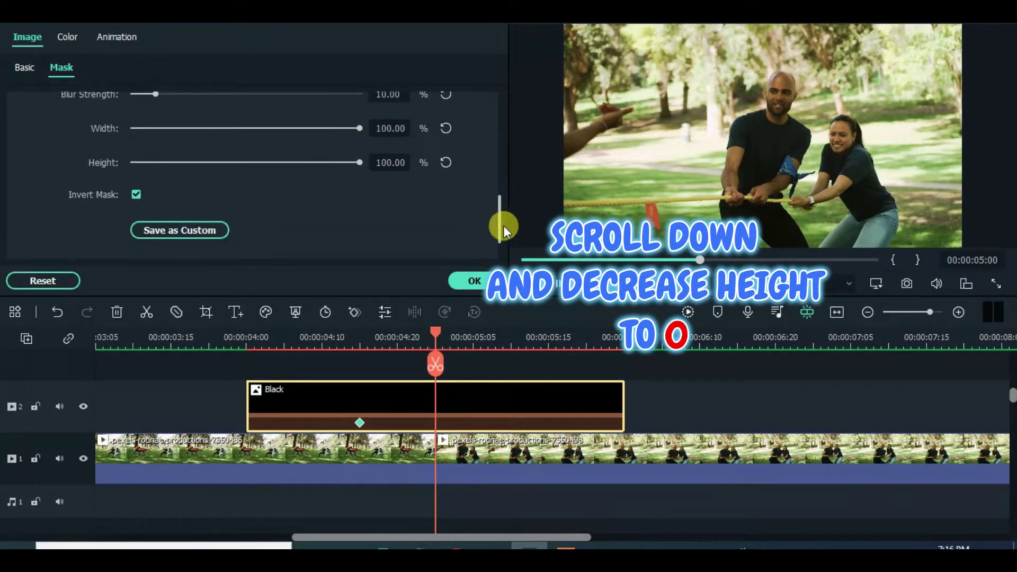
{"action": "left_click_drag", "start_coordinate": [358, 164], "coordinate": [73, 160]}
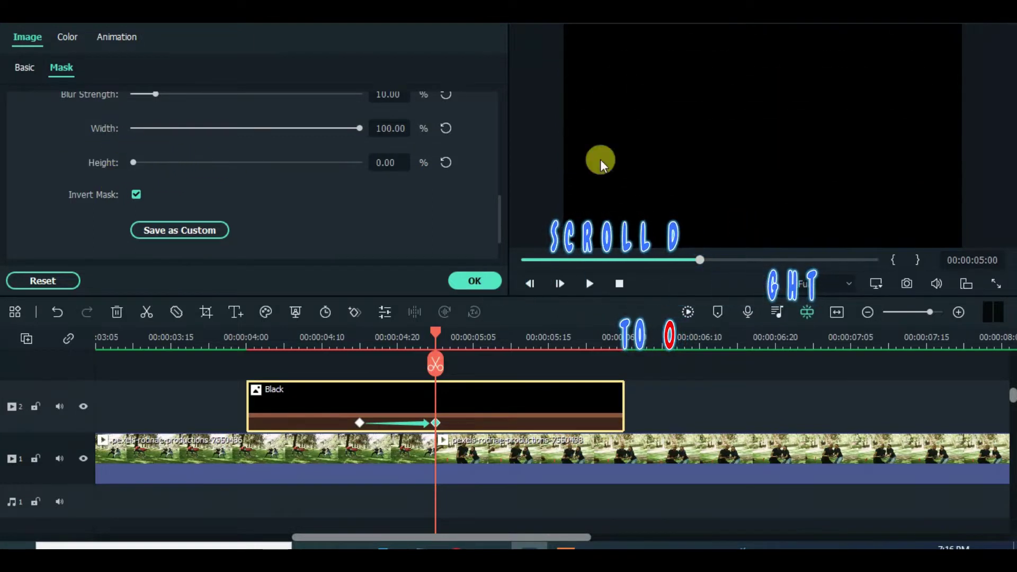
{"action": "left_click_drag", "start_coordinate": [436, 329], "coordinate": [482, 333]}
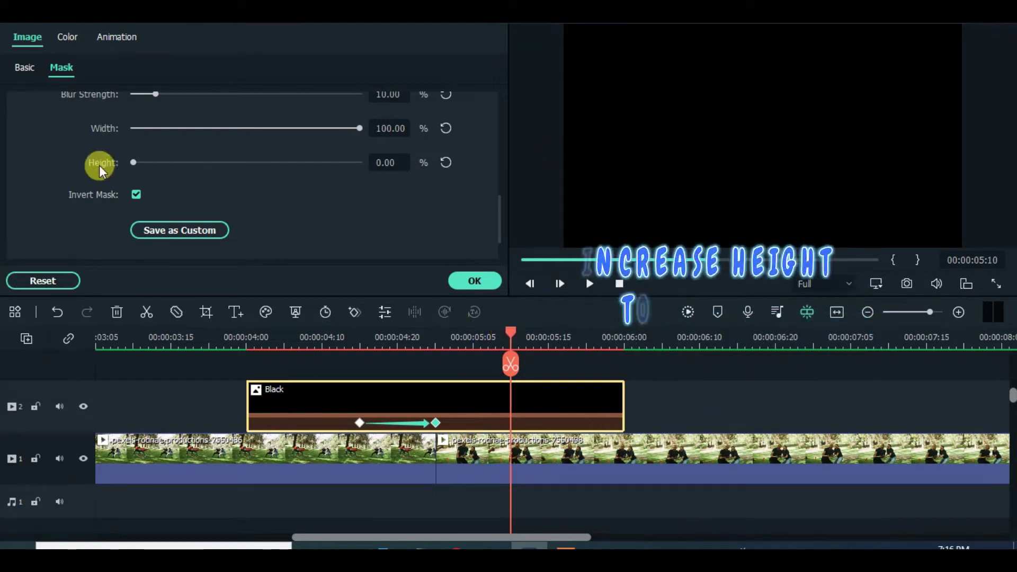
{"action": "left_click_drag", "start_coordinate": [136, 162], "coordinate": [368, 169]}
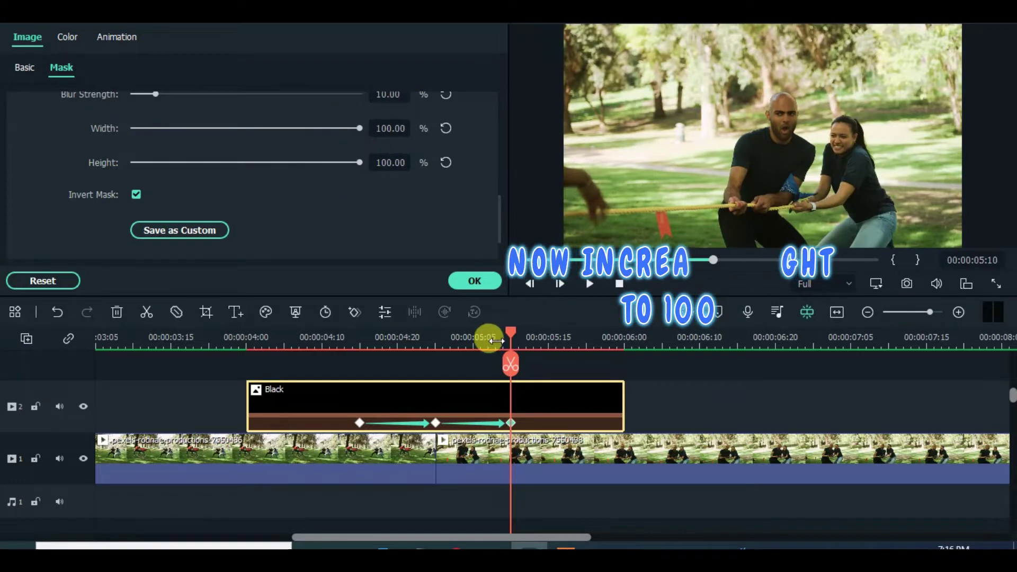
{"action": "left_click", "coordinate": [619, 284]}
{"action": "left_click", "coordinate": [836, 312]}
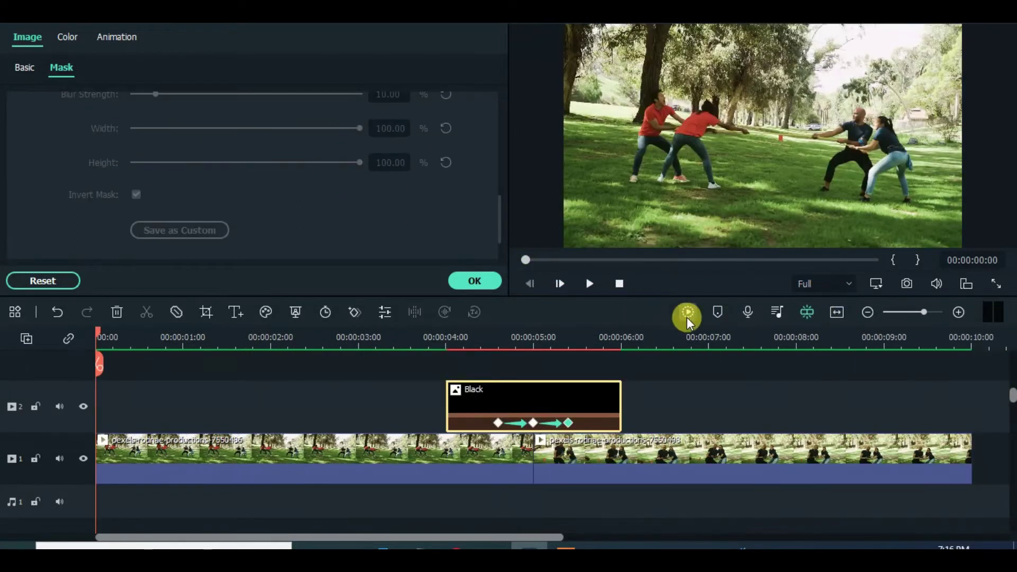
{"action": "left_click", "coordinate": [495, 281]}
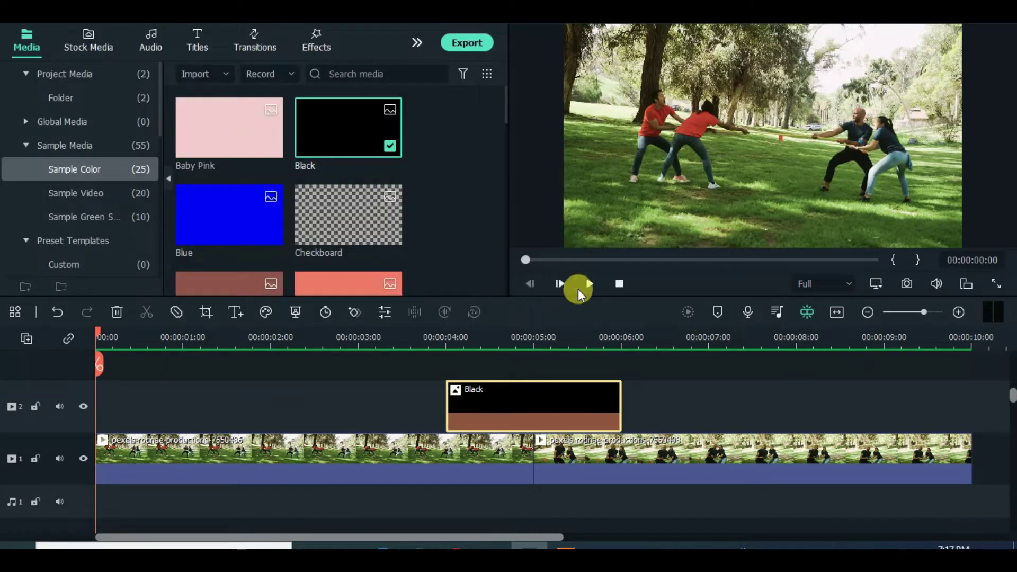
{"action": "key", "text": "space"}
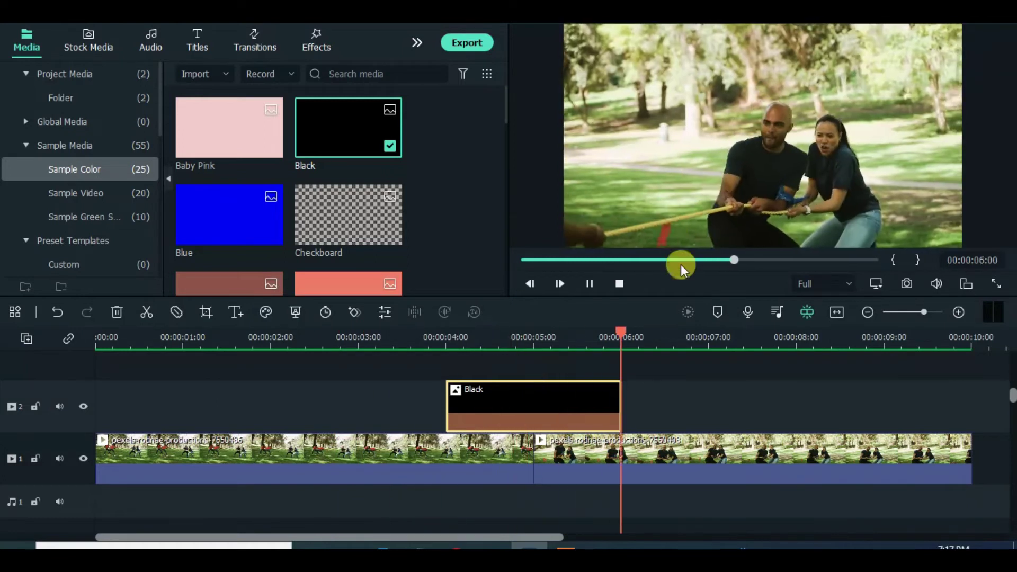
{"action": "left_click", "coordinate": [589, 284]}
{"action": "left_click_drag", "start_coordinate": [735, 333], "coordinate": [504, 333]}
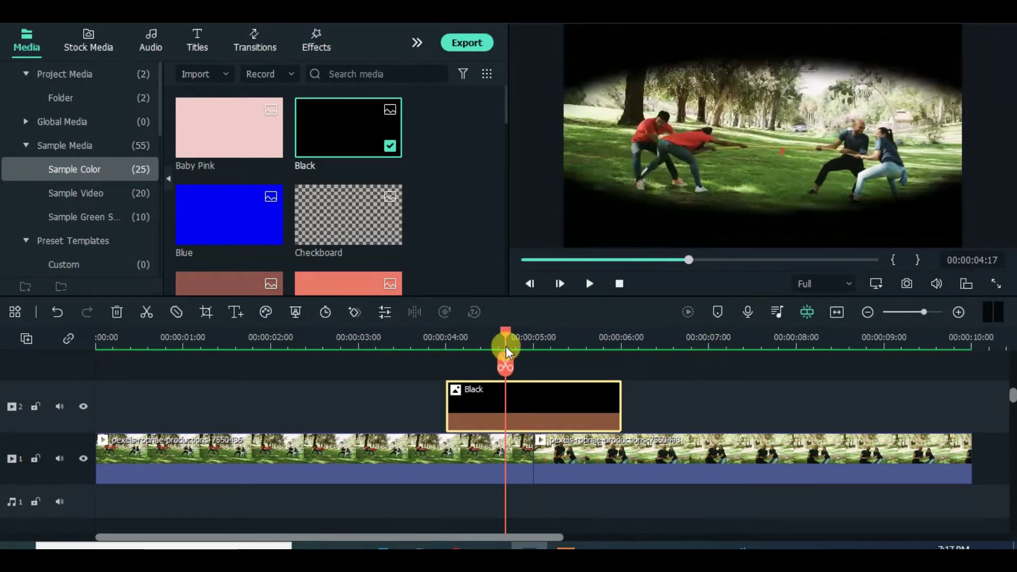
{"action": "scroll", "coordinate": [587, 336], "scroll_direction": "up", "scroll_amount": 1}
{"action": "scroll", "coordinate": [604, 363], "scroll_direction": "up", "scroll_amount": 1}
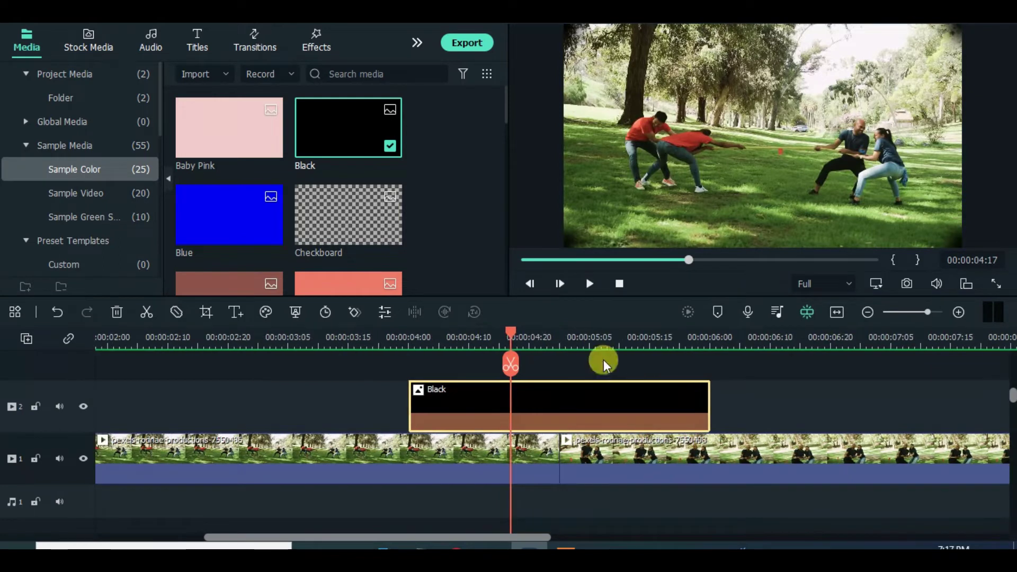
{"action": "double_click", "coordinate": [579, 412]}
- Place the Square Blur effect from Favorites on track 3 starting at 4:15
{"action": "left_click", "coordinate": [60, 69]}
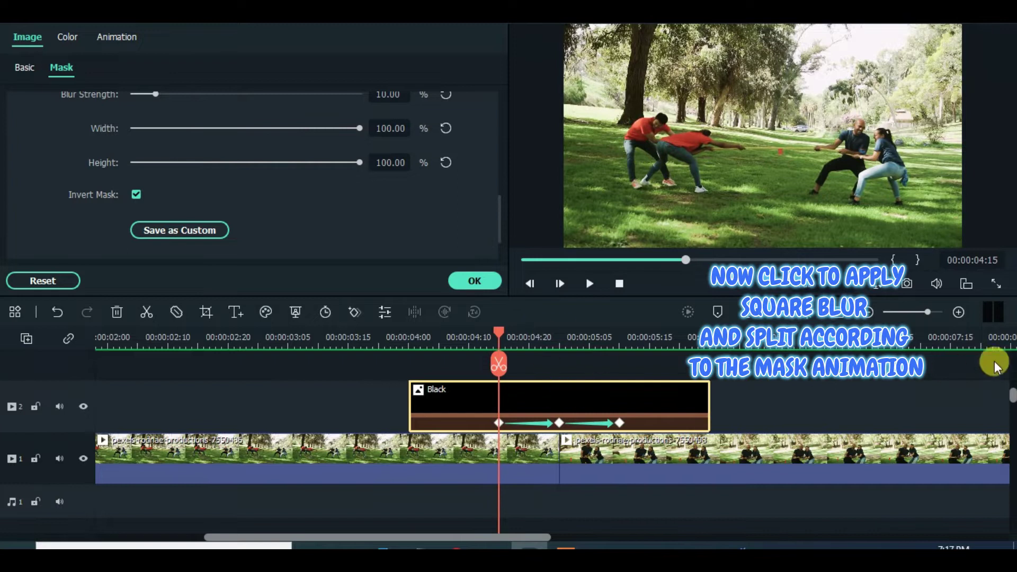
{"action": "scroll", "coordinate": [994, 365], "scroll_direction": "up", "scroll_amount": 1}
{"action": "left_click", "coordinate": [473, 280]}
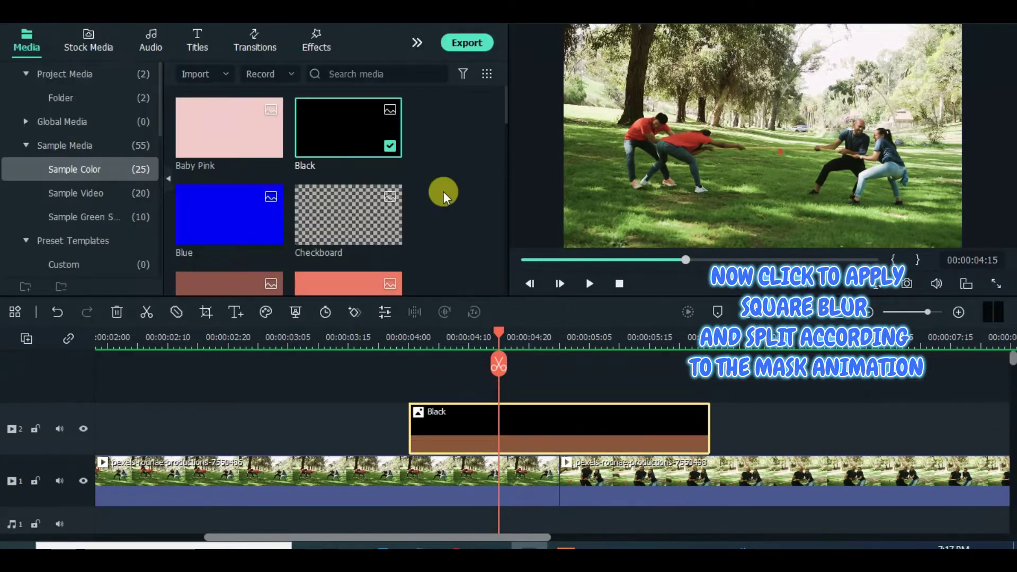
{"action": "left_click", "coordinate": [312, 49]}
{"action": "left_click", "coordinate": [141, 80]}
{"action": "left_click_drag", "start_coordinate": [196, 145], "coordinate": [548, 396]}
- Cut Square Blur at the last mask keyframe, 5:10, and delete the remainder
{"action": "left_click_drag", "start_coordinate": [503, 337], "coordinate": [602, 337]}
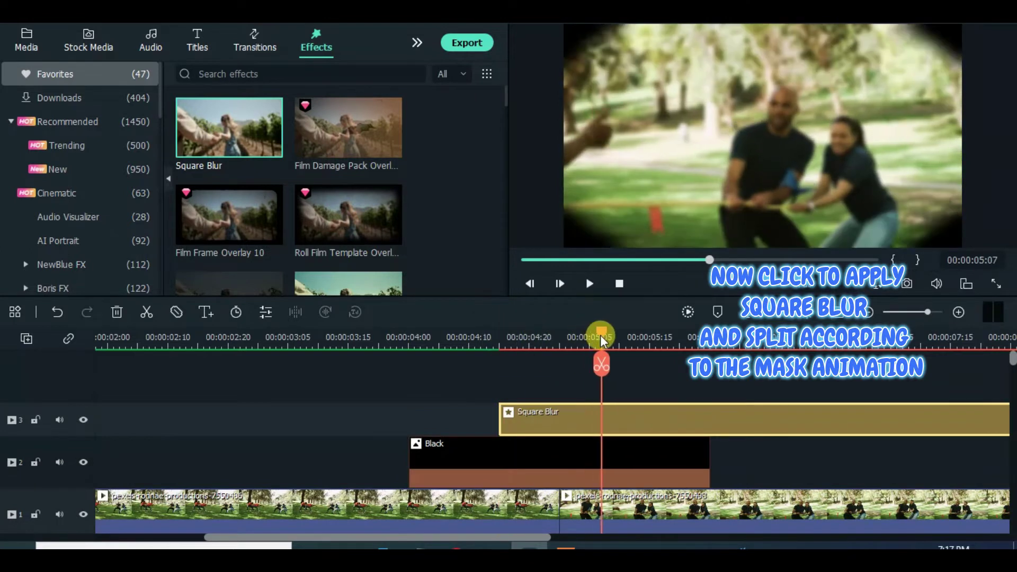
{"action": "double_click", "coordinate": [657, 466]}
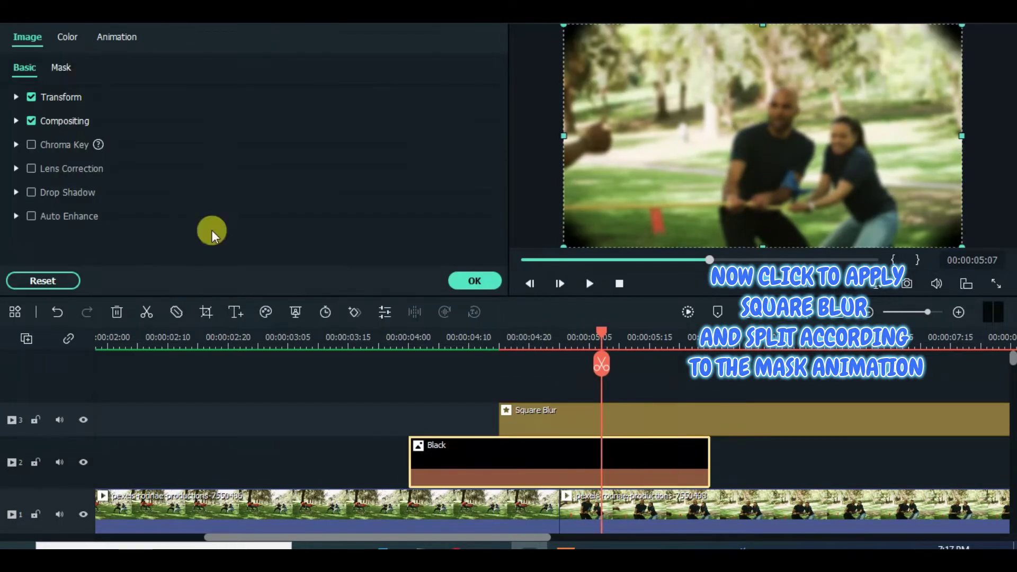
{"action": "left_click", "coordinate": [61, 67]}
{"action": "left_click", "coordinate": [617, 338]}
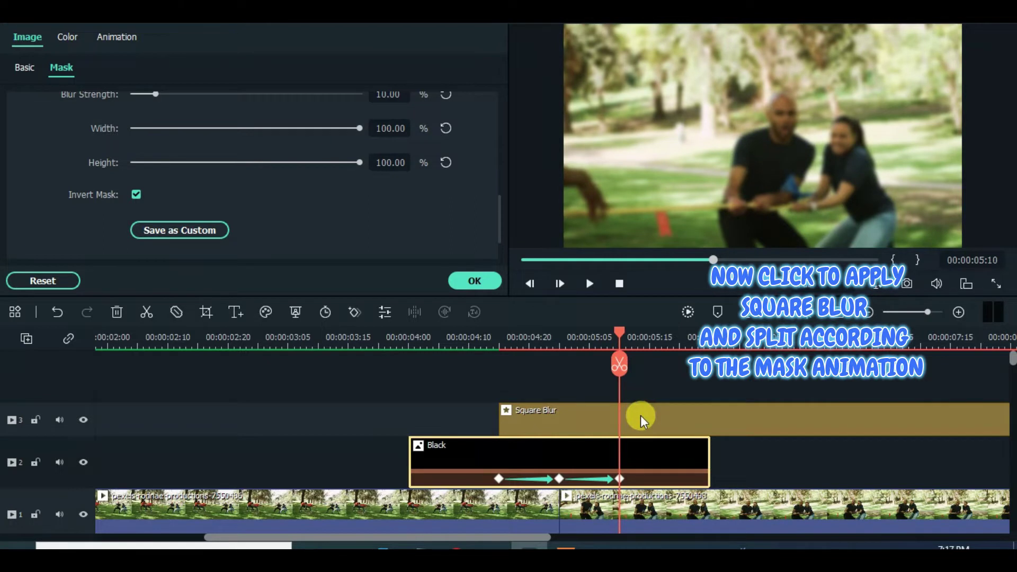
{"action": "double_click", "coordinate": [642, 415]}
{"action": "left_click", "coordinate": [117, 313]}
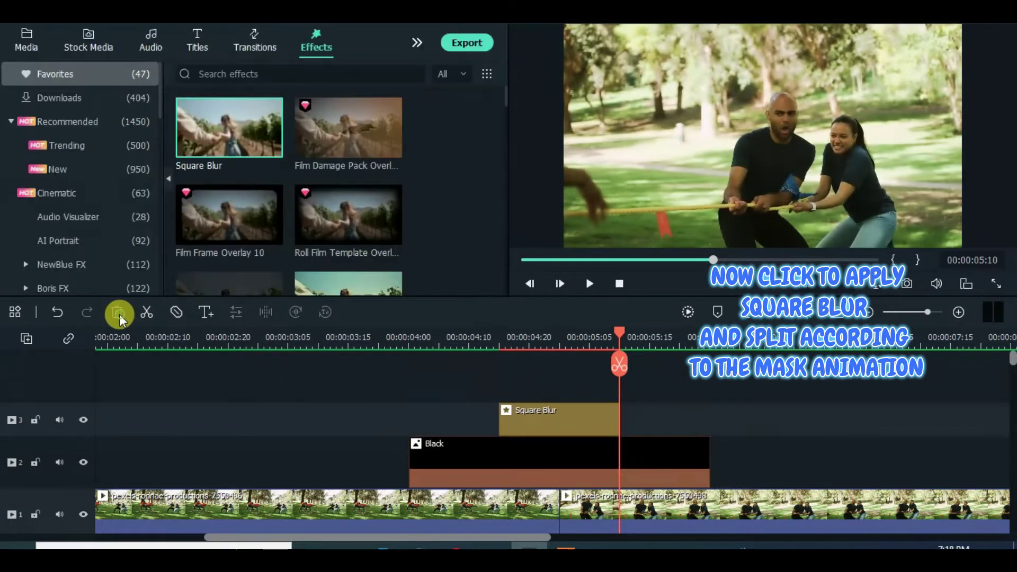
- Render a preview, fit the project in the timeline, and play through the blink
{"action": "left_click_drag", "start_coordinate": [616, 337], "coordinate": [524, 344]}
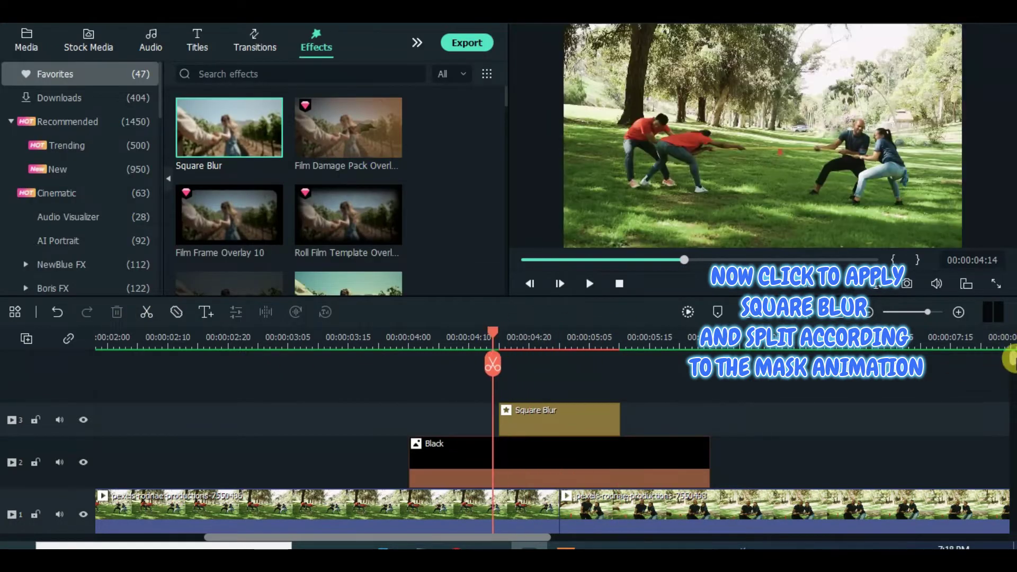
{"action": "left_click_drag", "start_coordinate": [1011, 357], "coordinate": [1011, 408]}
{"action": "left_click_drag", "start_coordinate": [490, 335], "coordinate": [348, 337]}
{"action": "left_click", "coordinate": [688, 312]}
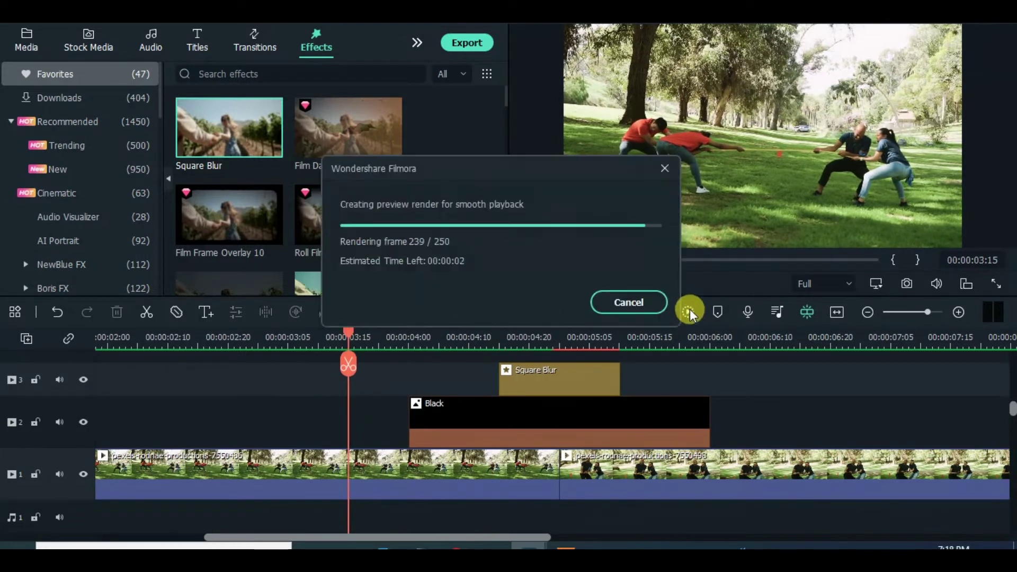
{"action": "left_click", "coordinate": [837, 312]}
{"action": "left_click", "coordinate": [589, 285]}
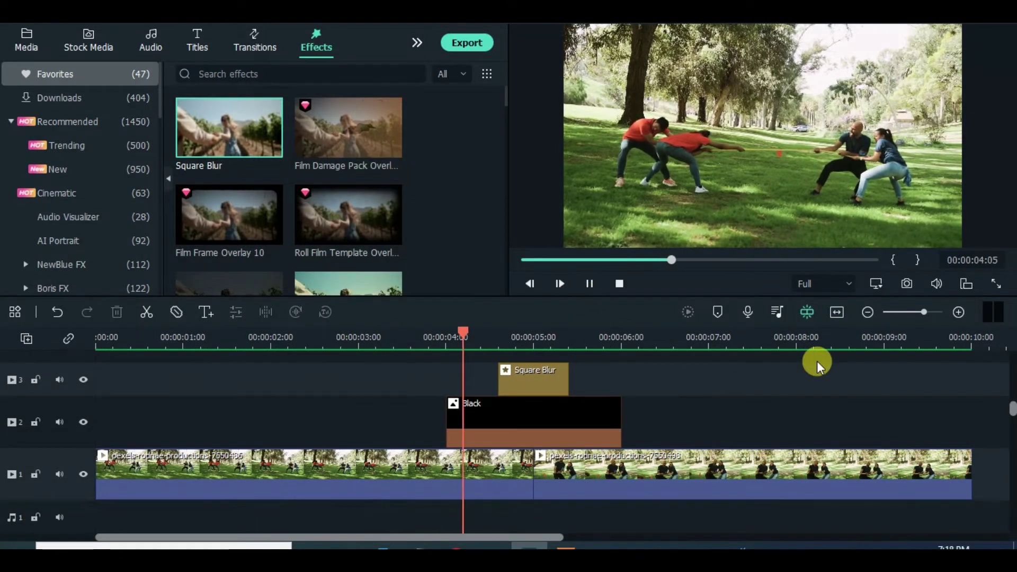
{"action": "left_click", "coordinate": [589, 283]}
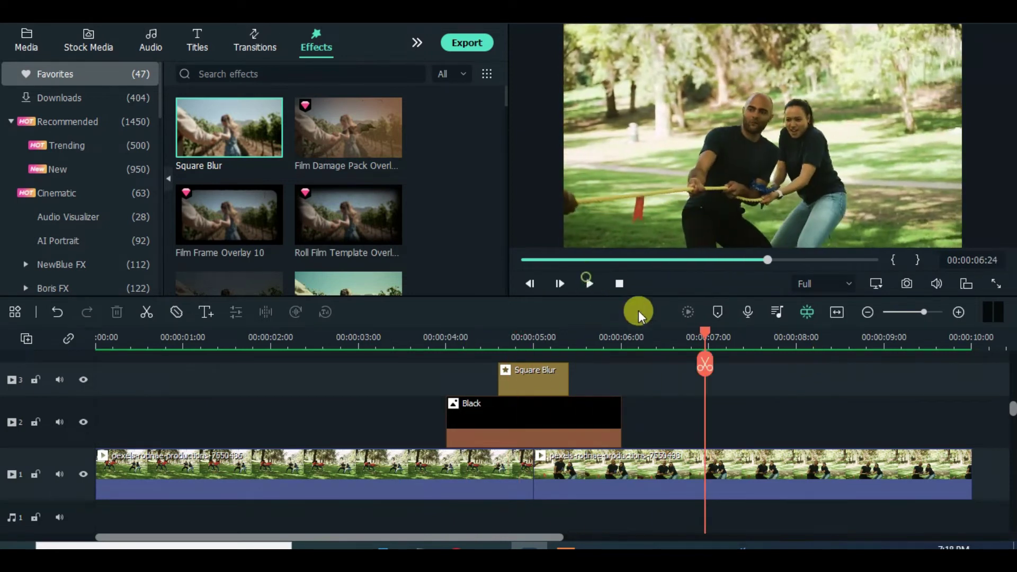
{"action": "left_click_drag", "start_coordinate": [707, 339], "coordinate": [341, 338]}
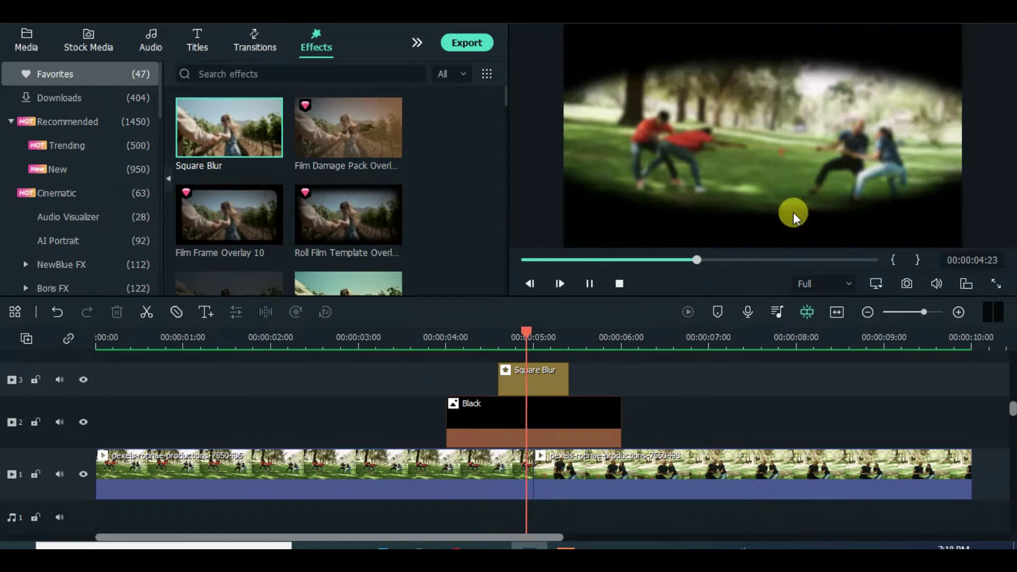
- Set Square Blur to size 2 and opacity 80, render, and replay from the start
{"action": "left_click", "coordinate": [588, 285]}
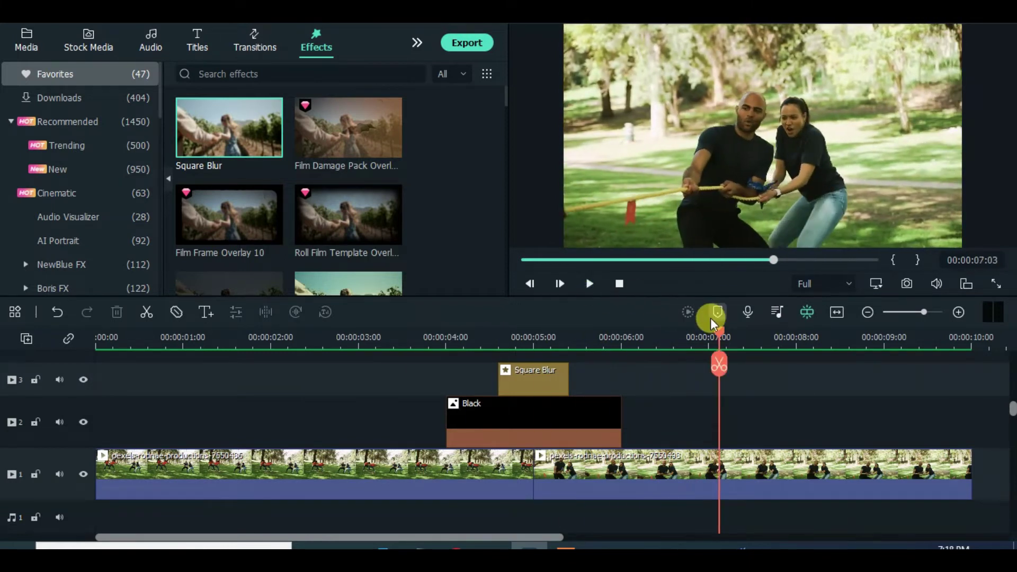
{"action": "left_click_drag", "start_coordinate": [720, 339], "coordinate": [495, 340]}
{"action": "double_click", "coordinate": [536, 374]}
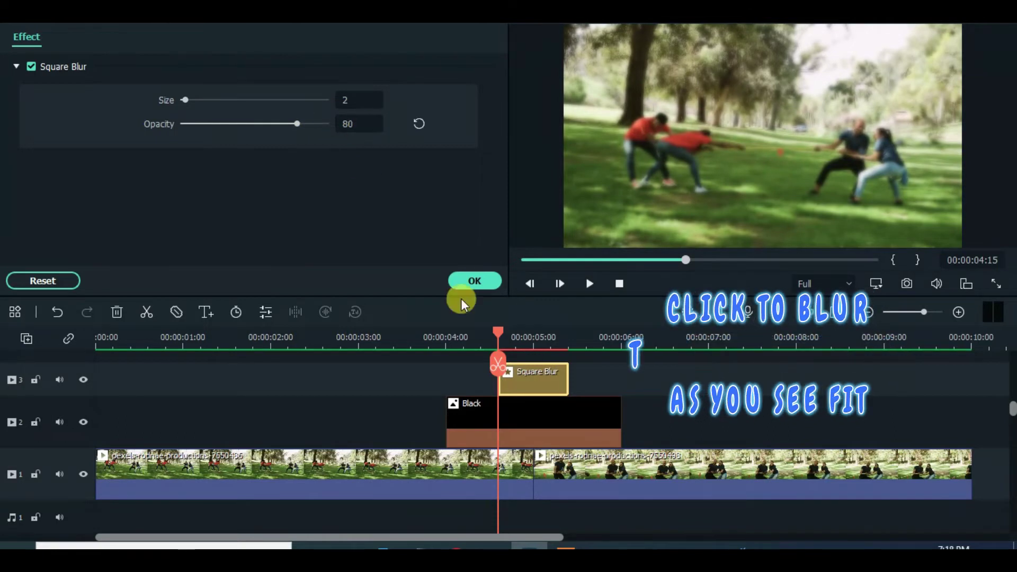
{"action": "left_click", "coordinate": [686, 311]}
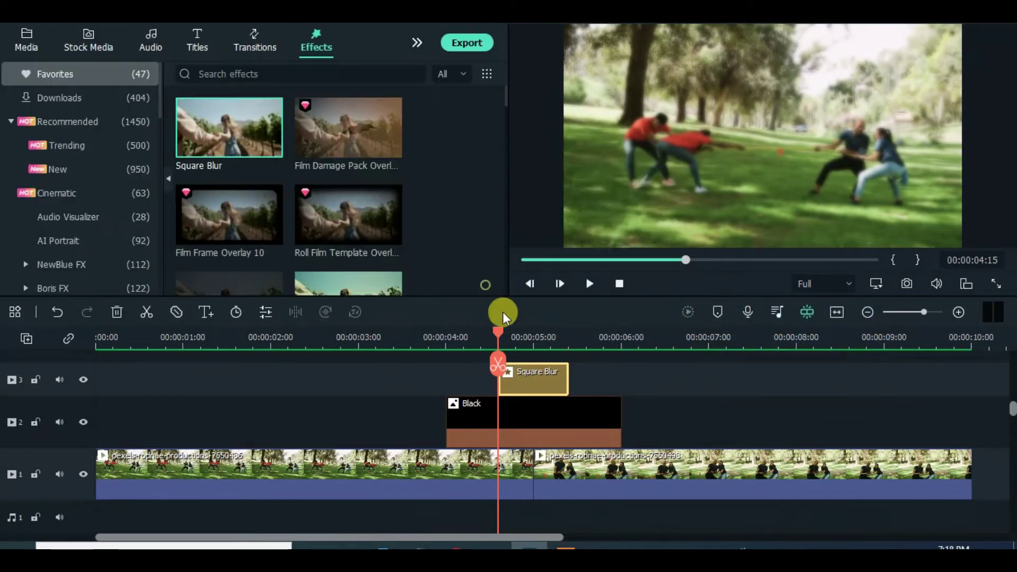
{"action": "left_click_drag", "start_coordinate": [498, 339], "coordinate": [98, 349]}
{"action": "left_click", "coordinate": [586, 285]}
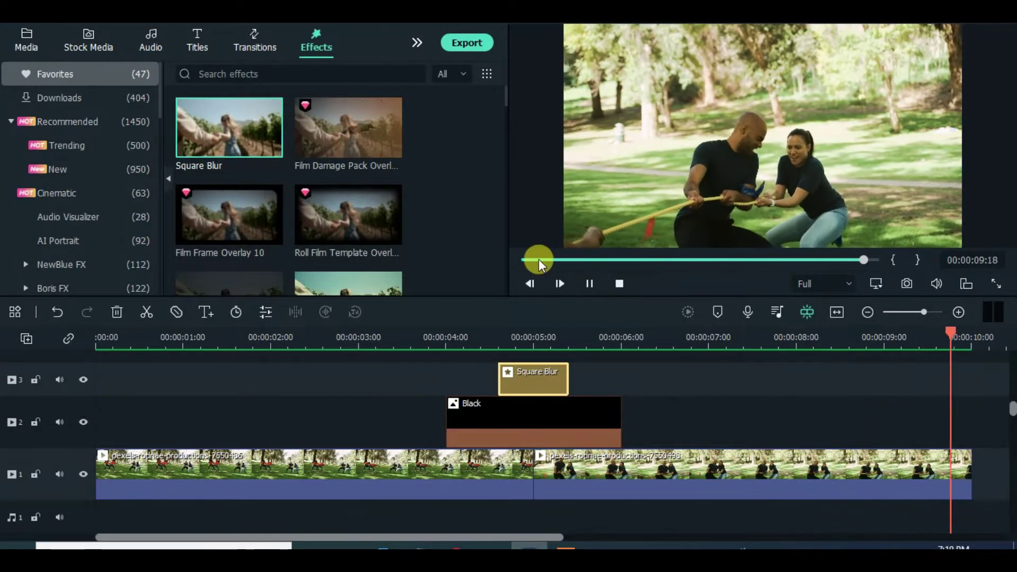
- Move the playhead back near 00:00:04:13 and list the Downloads transitions, including Blink Eyes
{"action": "left_click_drag", "start_coordinate": [783, 336], "coordinate": [485, 342]}
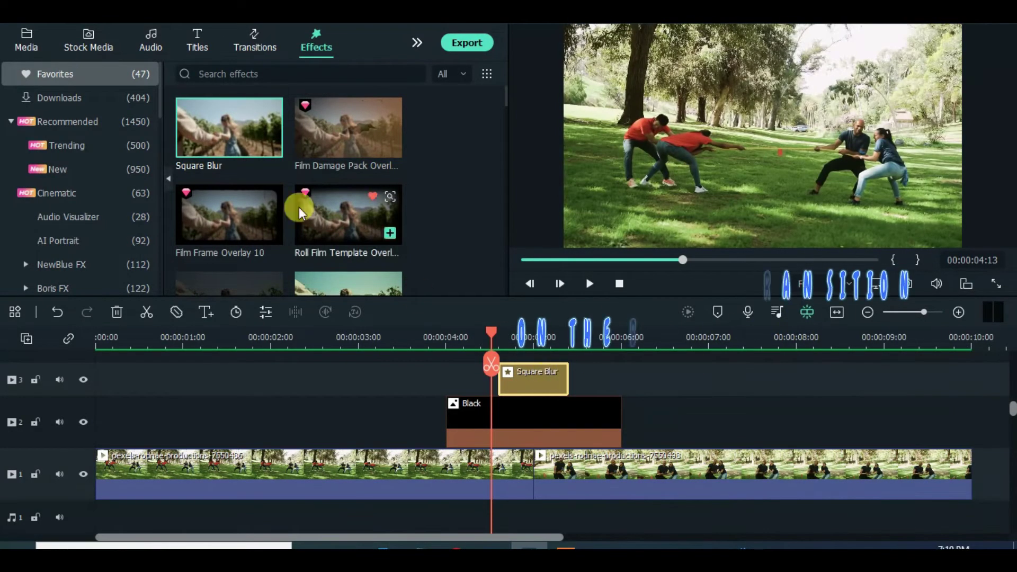
{"action": "left_click", "coordinate": [253, 48]}
{"action": "scroll", "coordinate": [403, 158], "scroll_direction": "down", "scroll_amount": 5}
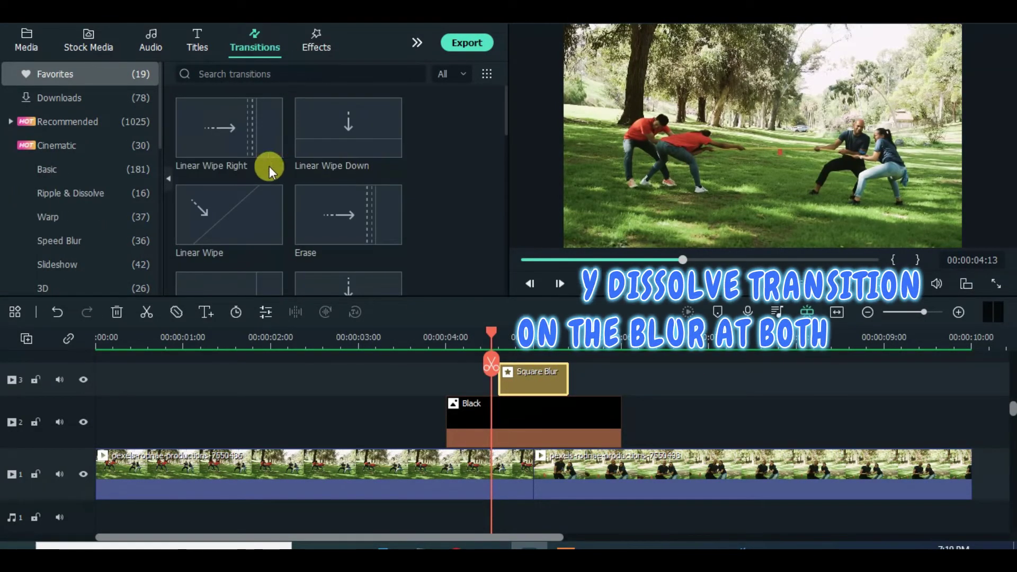
{"action": "scroll", "coordinate": [261, 162], "scroll_direction": "down", "scroll_amount": 2}
{"action": "scroll", "coordinate": [260, 162], "scroll_direction": "down", "scroll_amount": 2}
{"action": "left_click", "coordinate": [63, 97]}
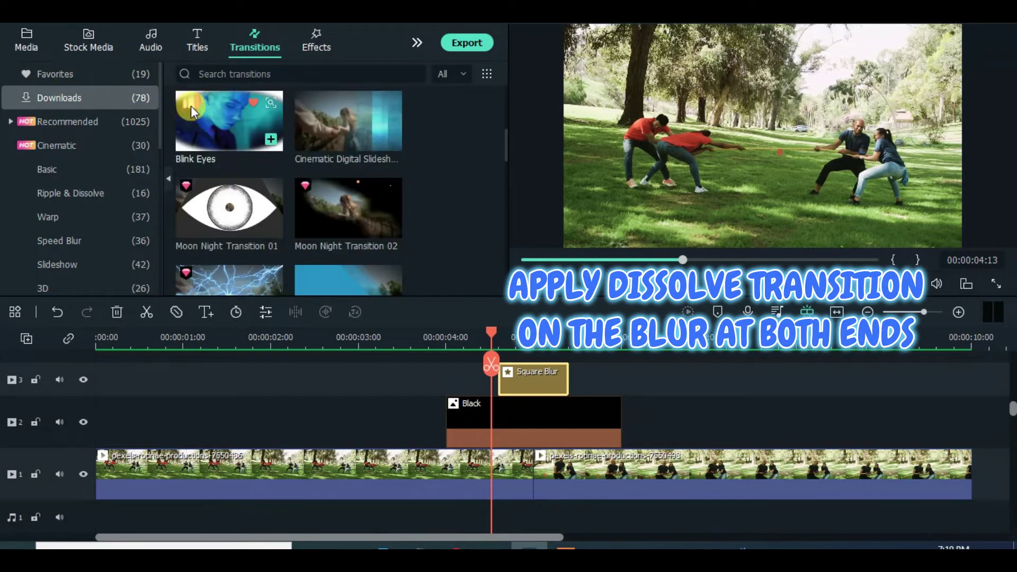